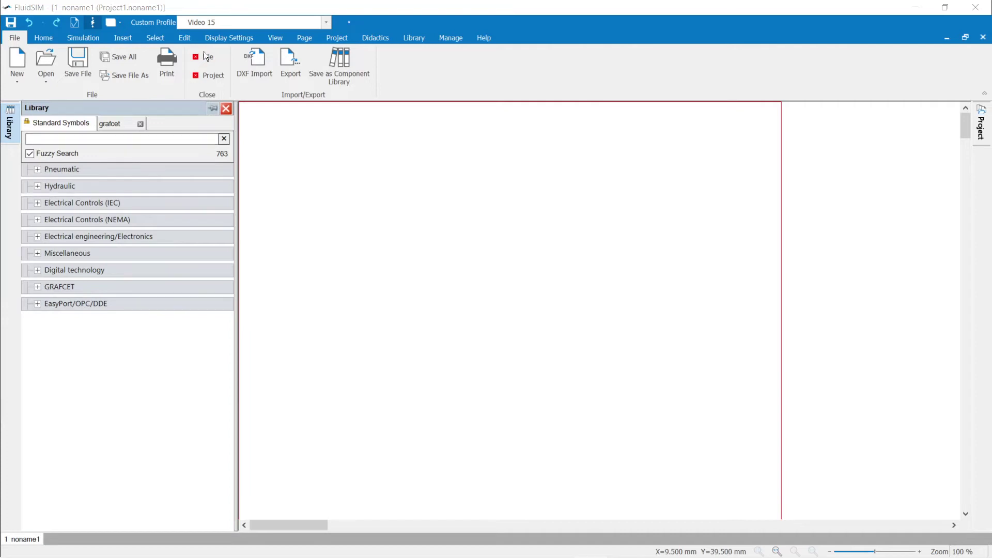
# Step: Open the Troubleshooting rear fog light (LS 3.1) lesson from Automotive technology and page to its circuit diagram
pyautogui.click(379, 42)
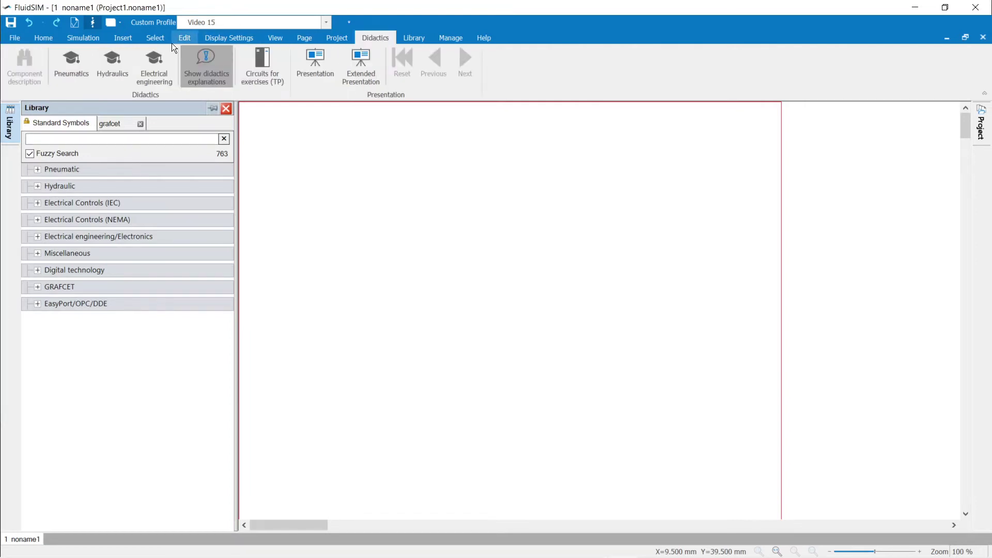
pyautogui.click(160, 59)
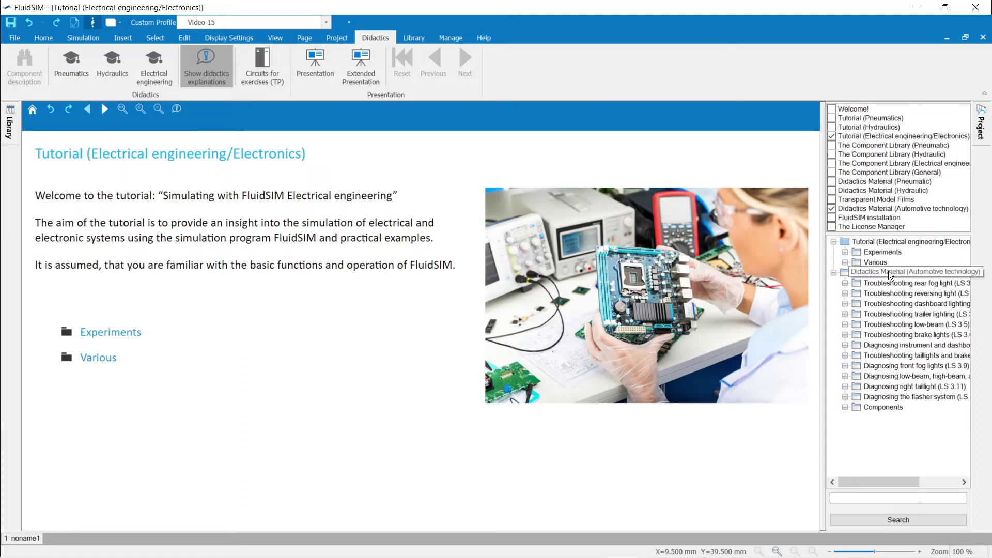
pyautogui.click(888, 271)
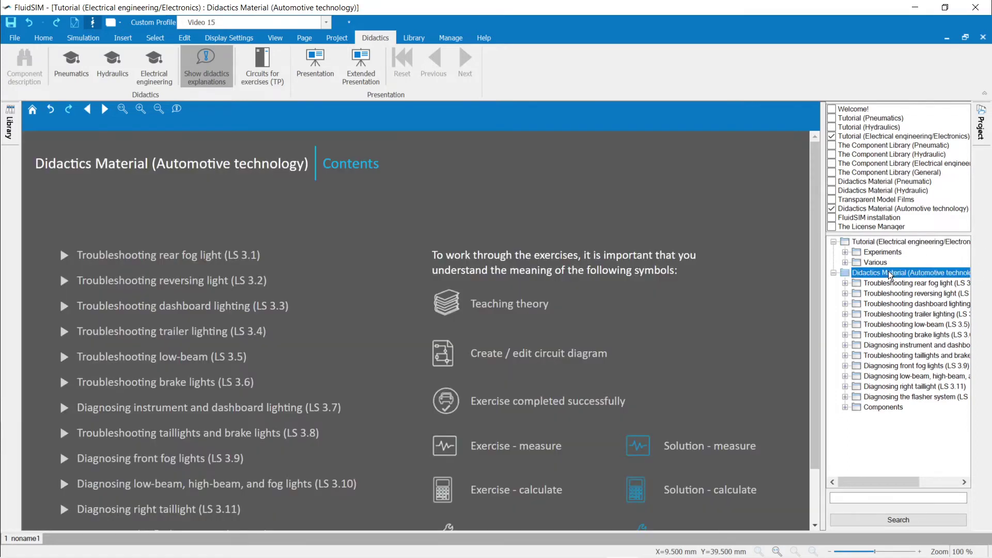
pyautogui.click(102, 110)
pyautogui.click(100, 108)
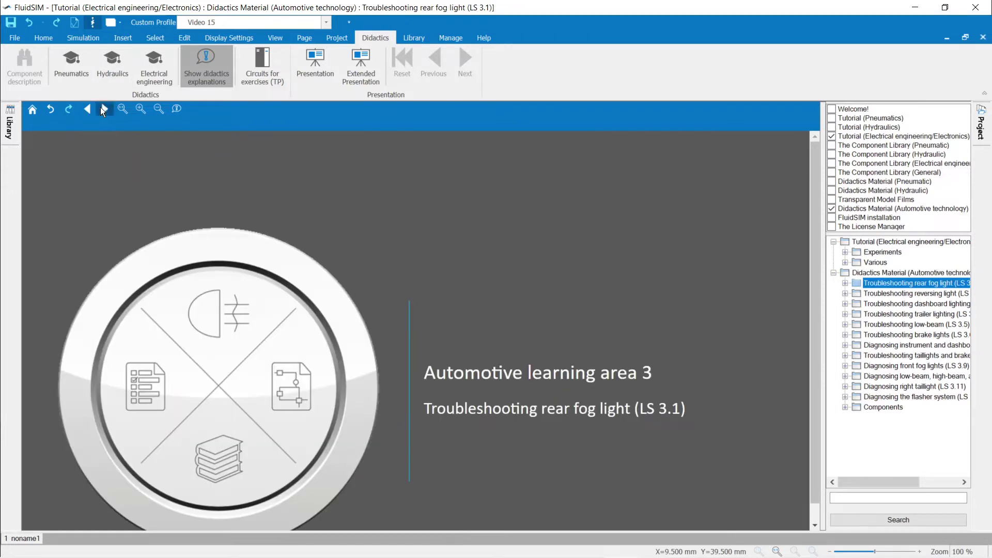
pyautogui.click(100, 109)
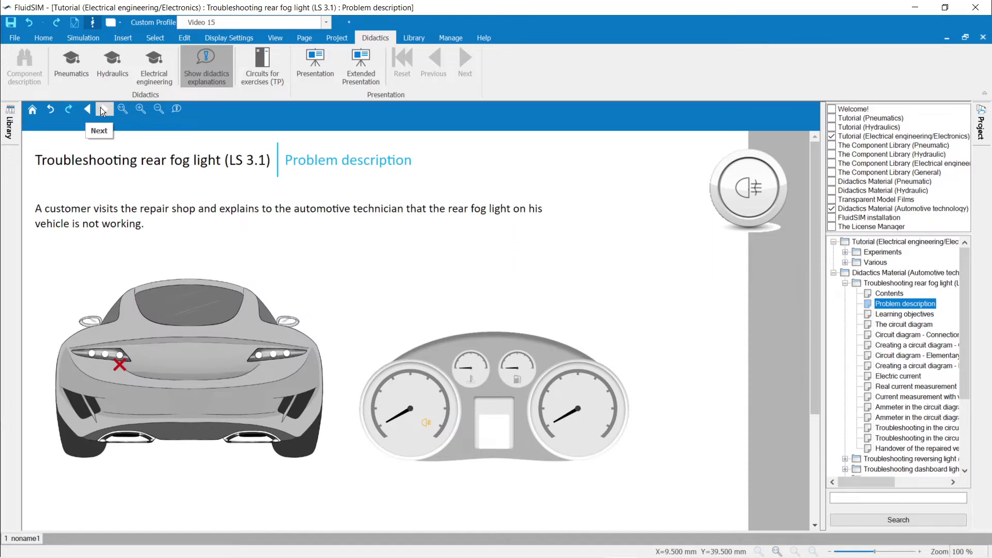
pyautogui.click(102, 110)
pyautogui.click(101, 110)
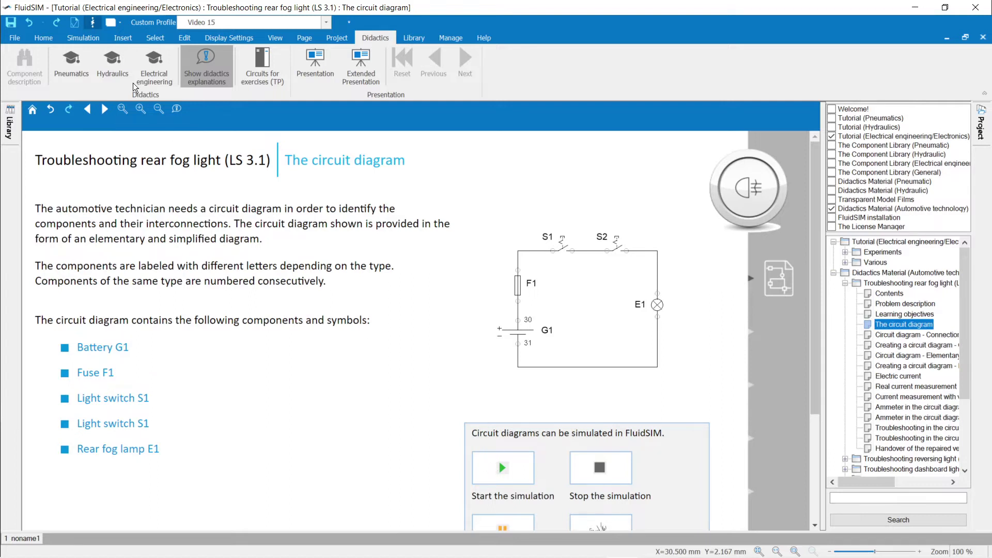
# Step: Simulate the fog light circuit, closing S1 and S2 until lamp E1 lights, then stop
pyautogui.click(78, 41)
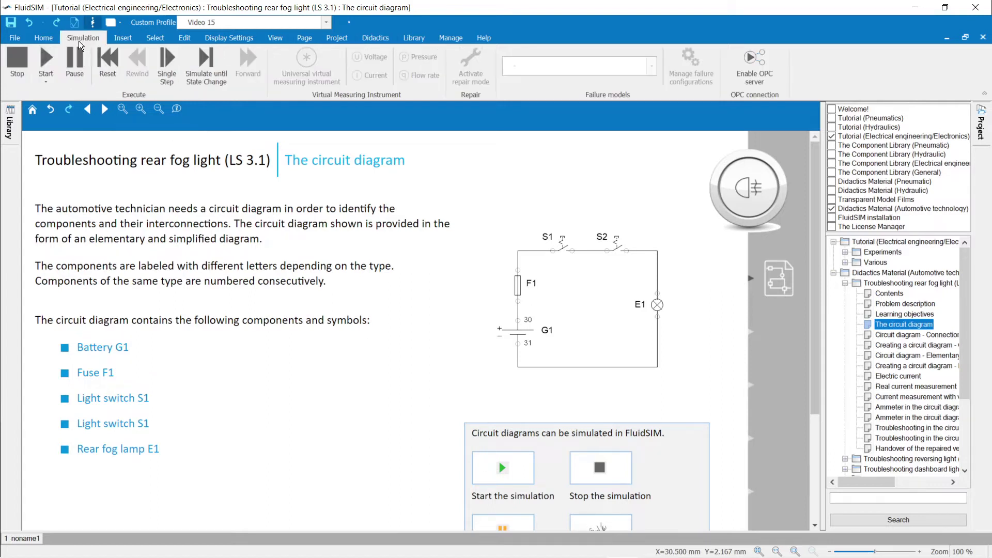
pyautogui.click(37, 61)
pyautogui.click(563, 241)
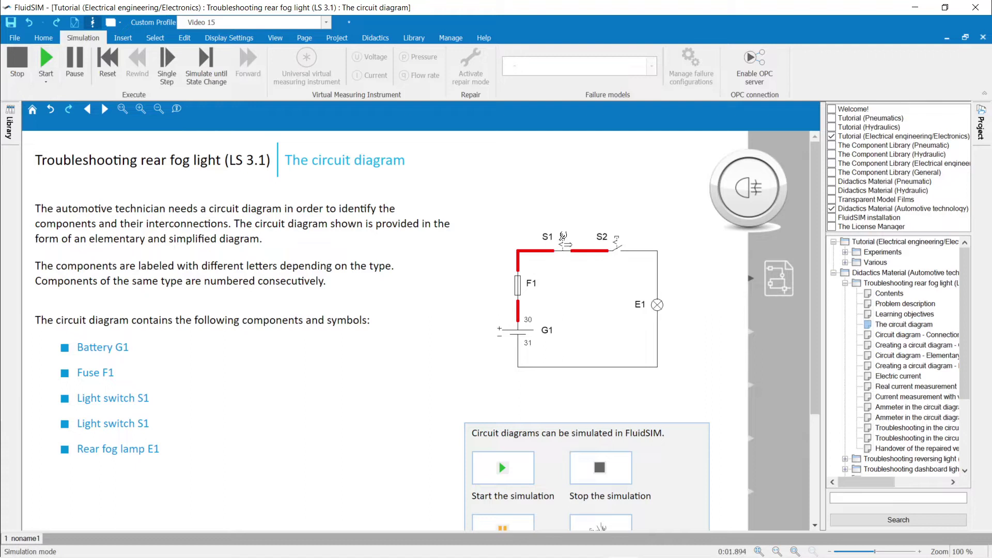
pyautogui.click(617, 242)
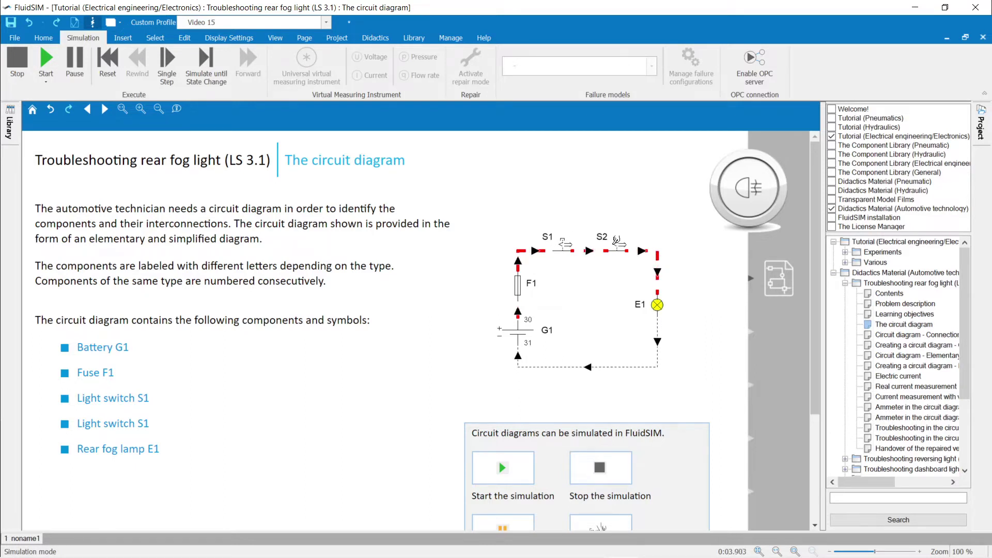
pyautogui.press('F5')
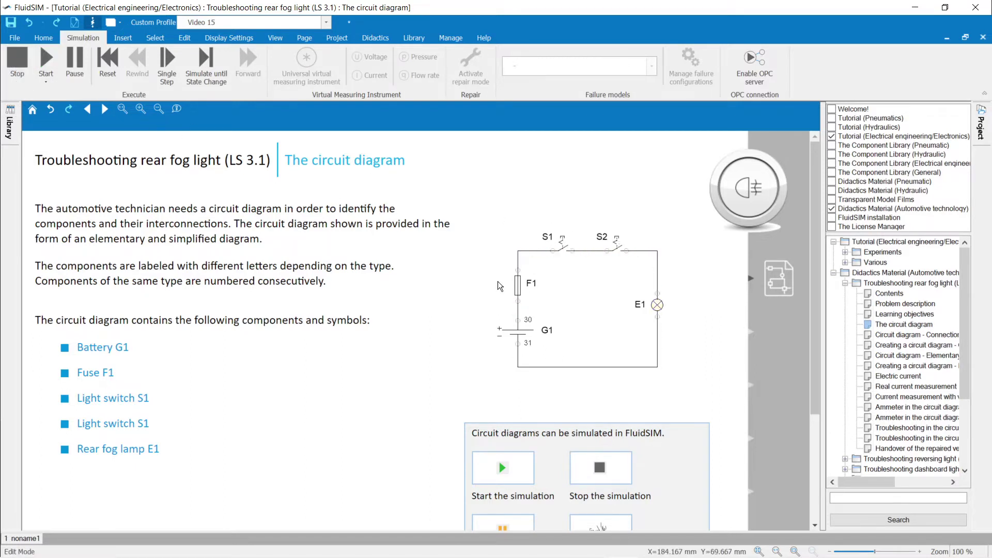
# Step: Open the 'Troubleshooting in the circuit diagram with feedback' page and start simulating its faulty circuit
pyautogui.click(899, 429)
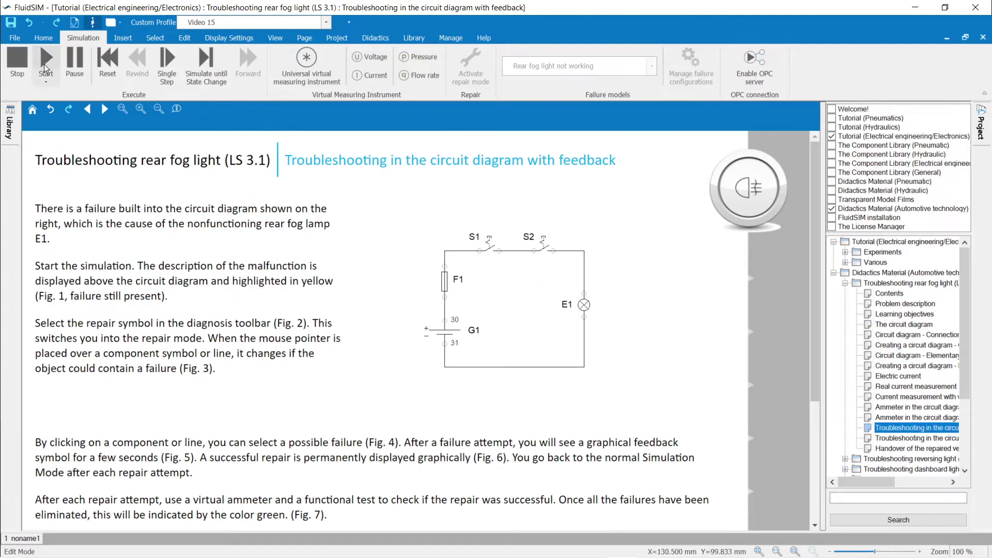
pyautogui.click(46, 68)
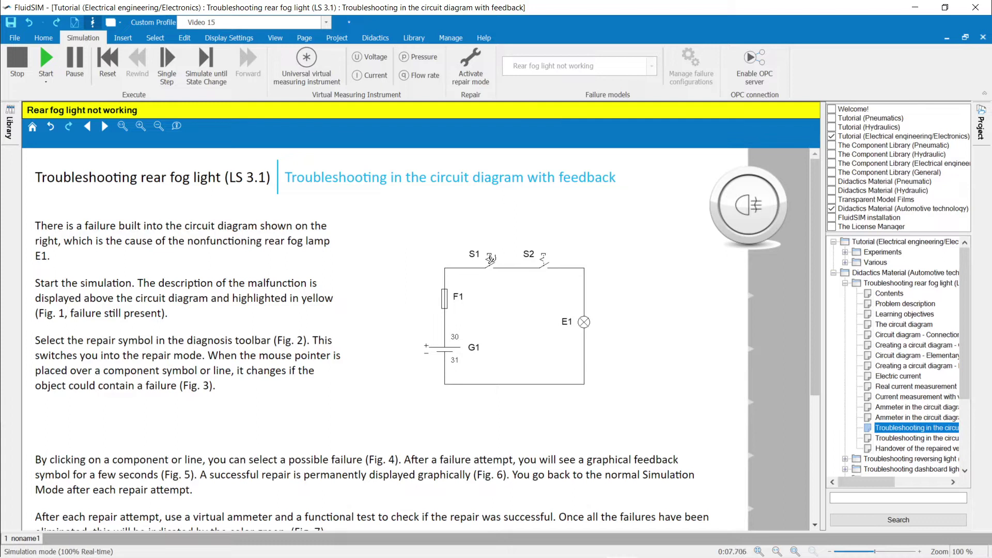
pyautogui.scroll(-3, 512, 342)
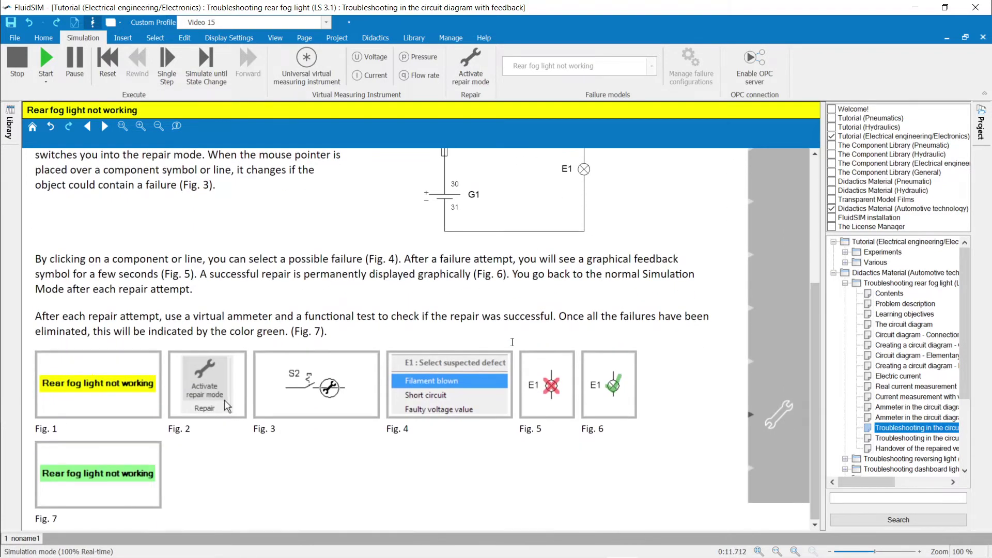
pyautogui.scroll(4, 512, 342)
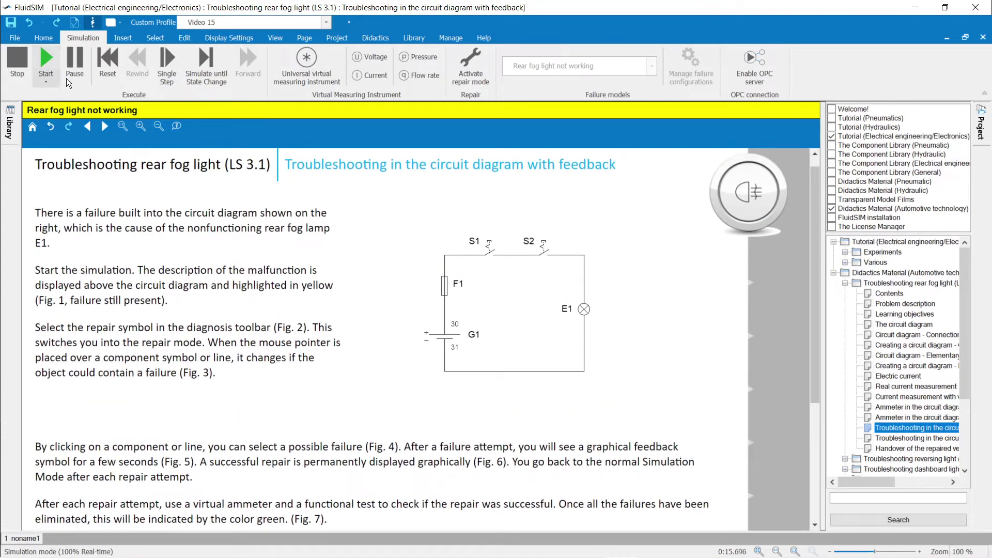
pyautogui.click(489, 246)
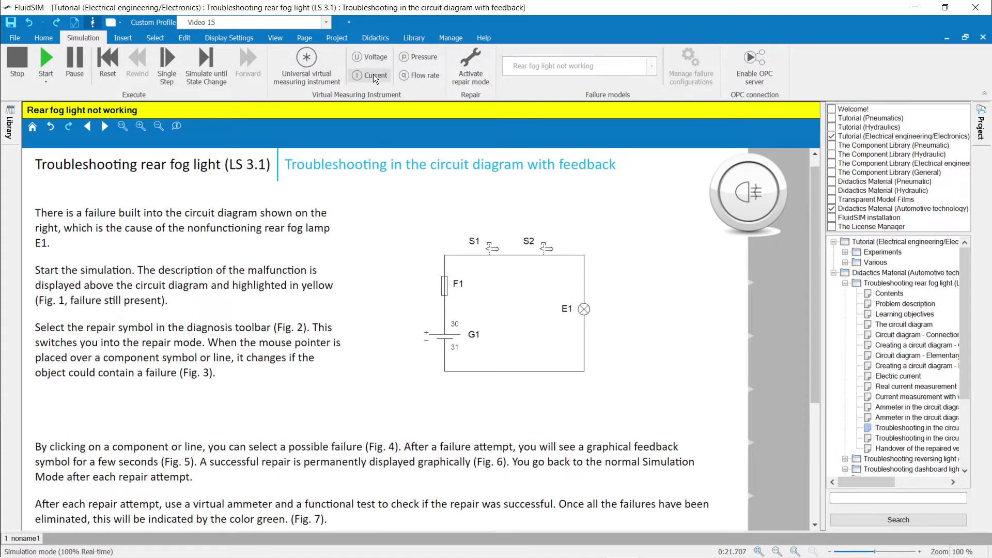
# Step: Measure voltage across battery G1 terminals 30 and 31, reading 12 V, and place the label right of G1
pyautogui.click(372, 54)
pyautogui.click(445, 324)
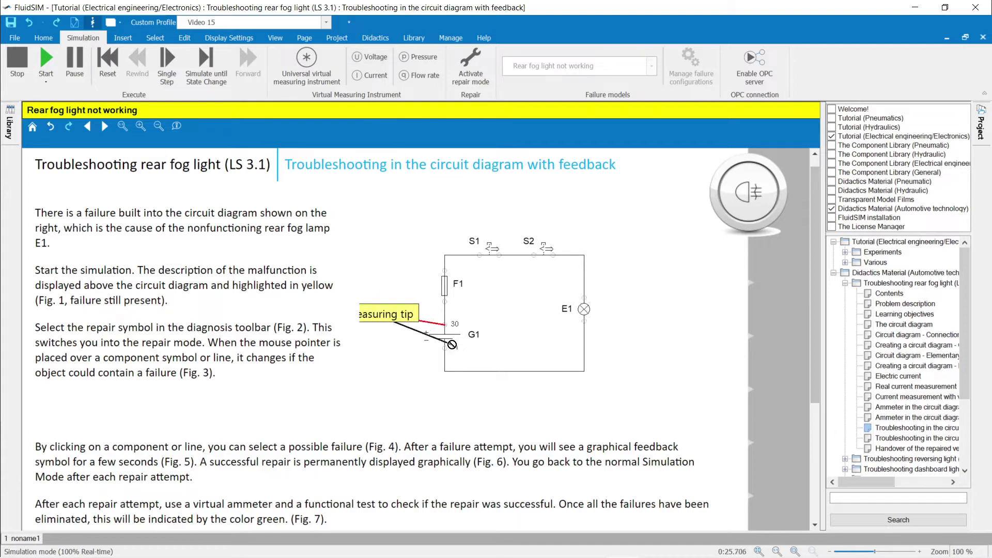
pyautogui.click(446, 347)
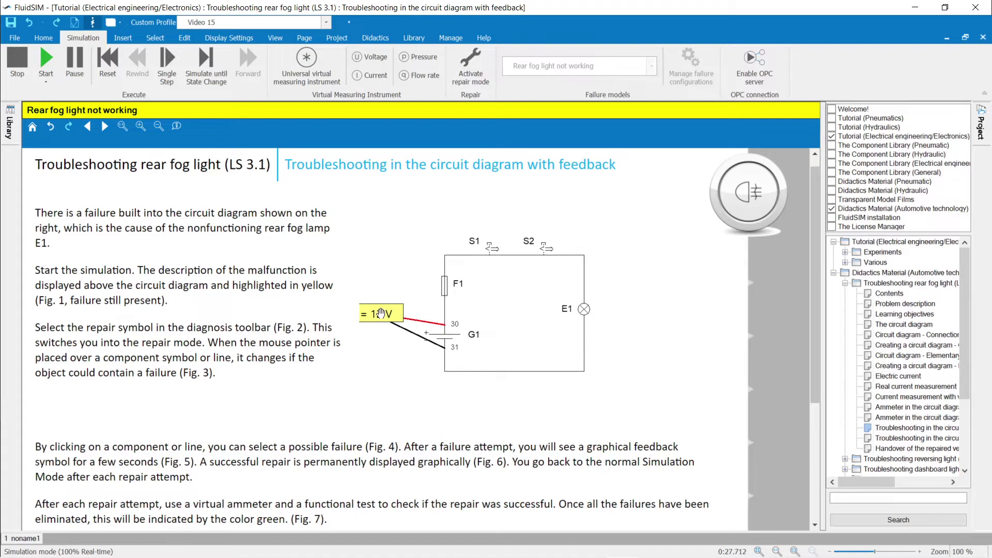
pyautogui.moveTo(381, 313); pyautogui.dragTo(511, 332)
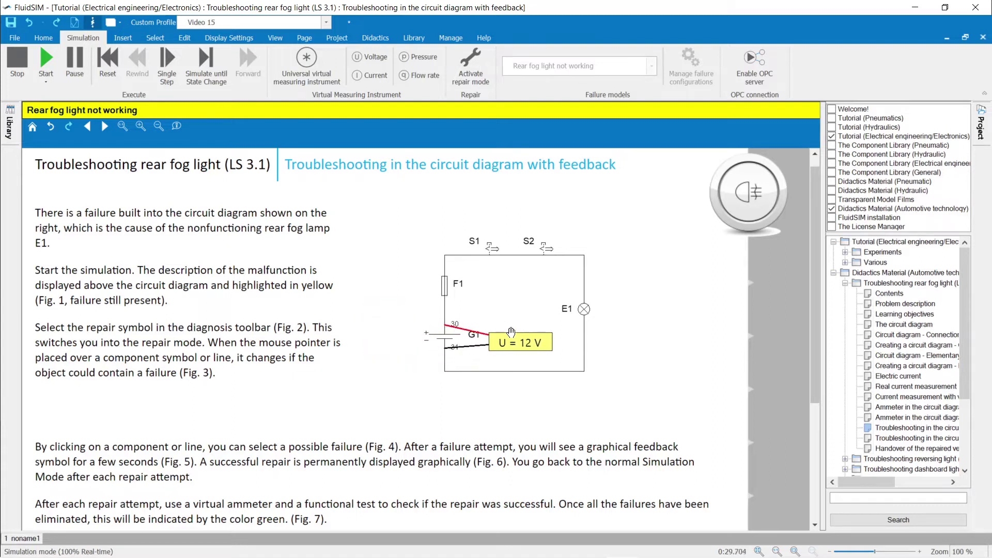
# Step: Move the red probe to fuse F1's upper terminal, reading 0 V, then switch to repair mode
pyautogui.doubleClick(509, 342)
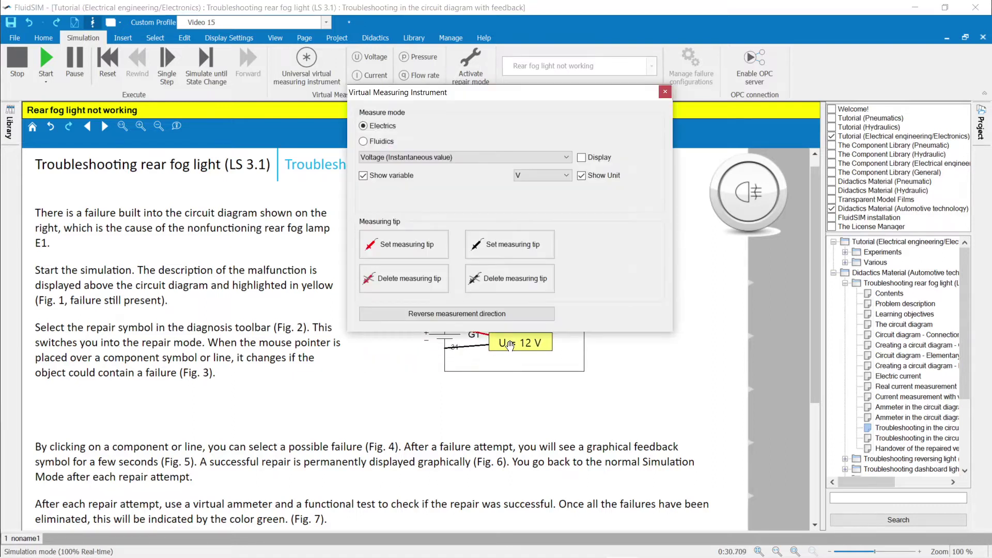
pyautogui.click(398, 245)
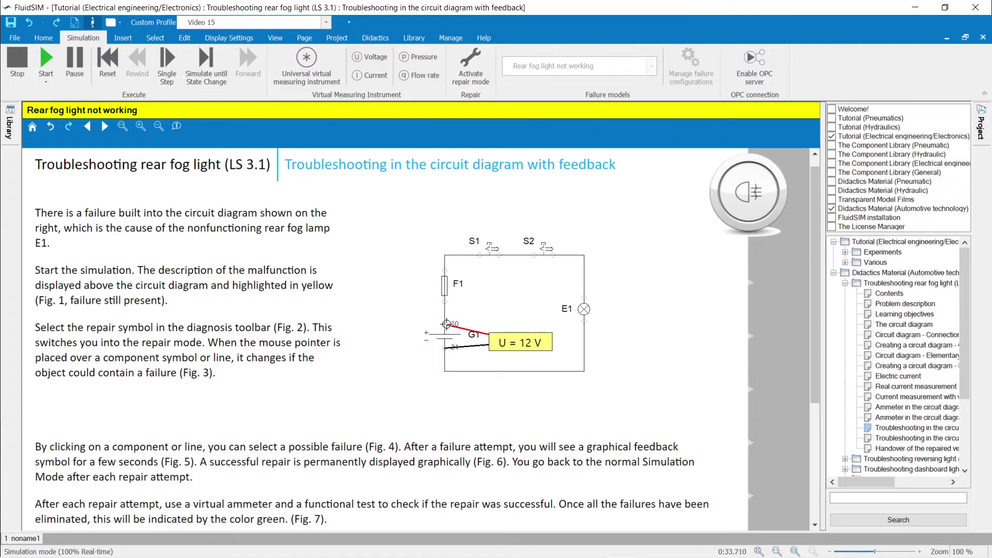
pyautogui.click(445, 303)
pyautogui.doubleClick(511, 342)
pyautogui.click(408, 237)
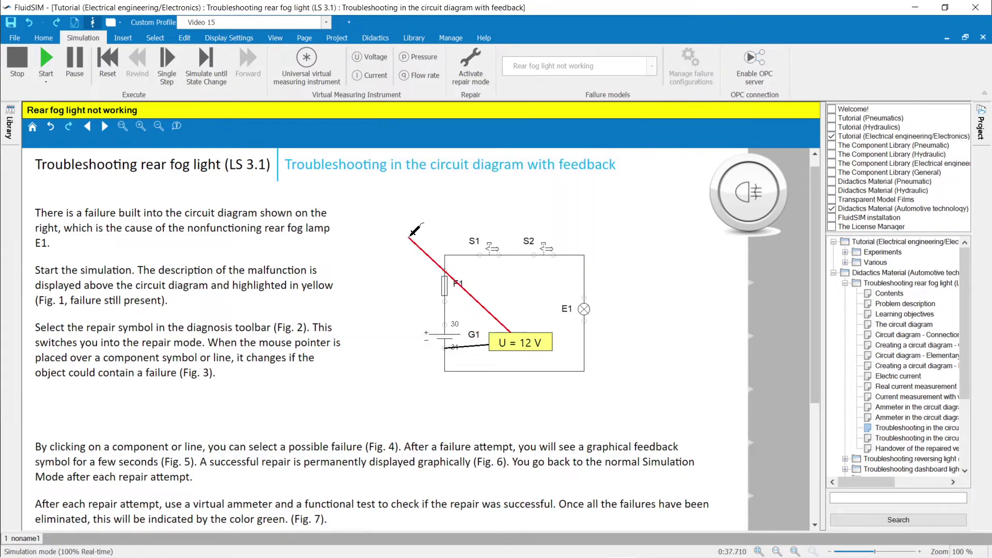
pyautogui.click(447, 268)
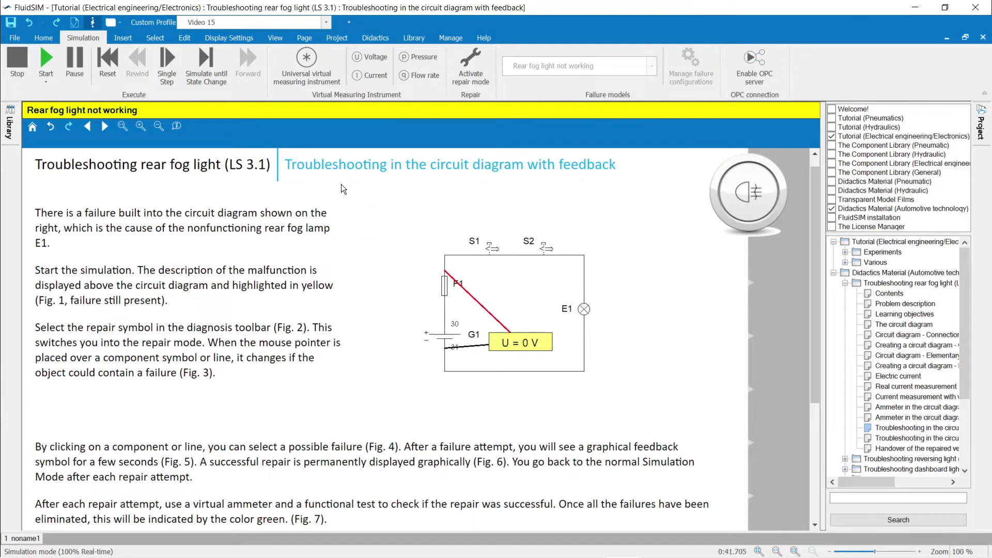
pyautogui.click(466, 58)
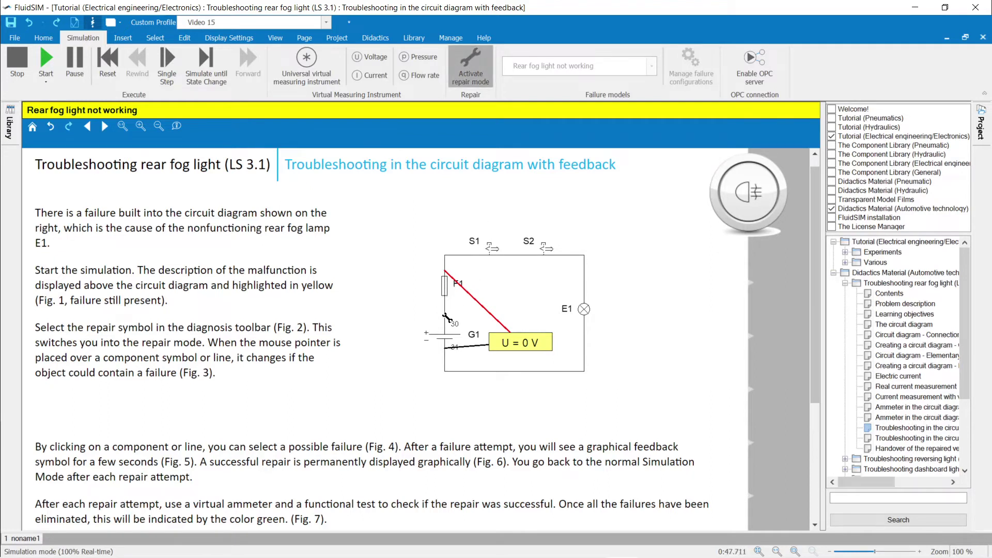
# Step: Diagnose fuse F1 as 'Fuse blown' to repair it, then switch S1 off and on to relight E1
pyautogui.click(449, 288)
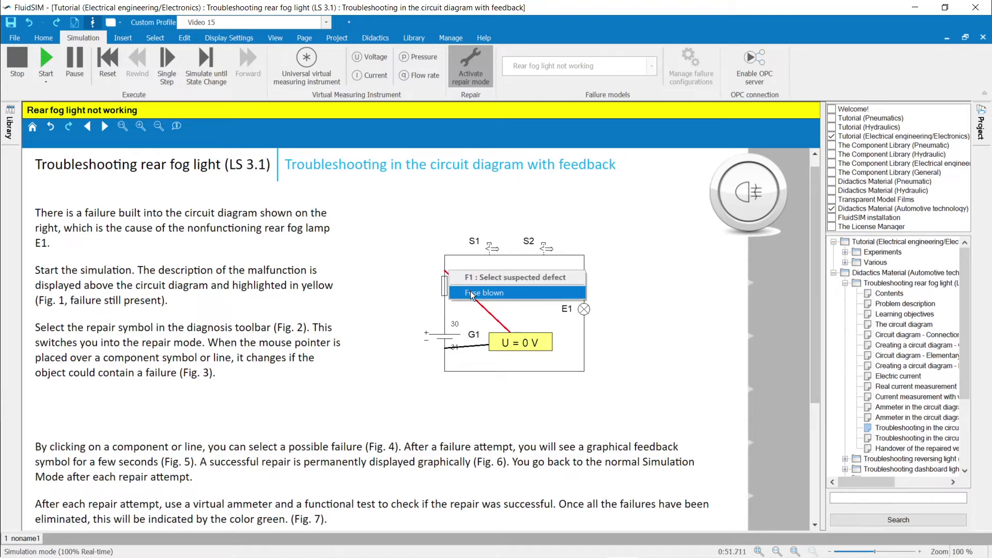
pyautogui.click(470, 292)
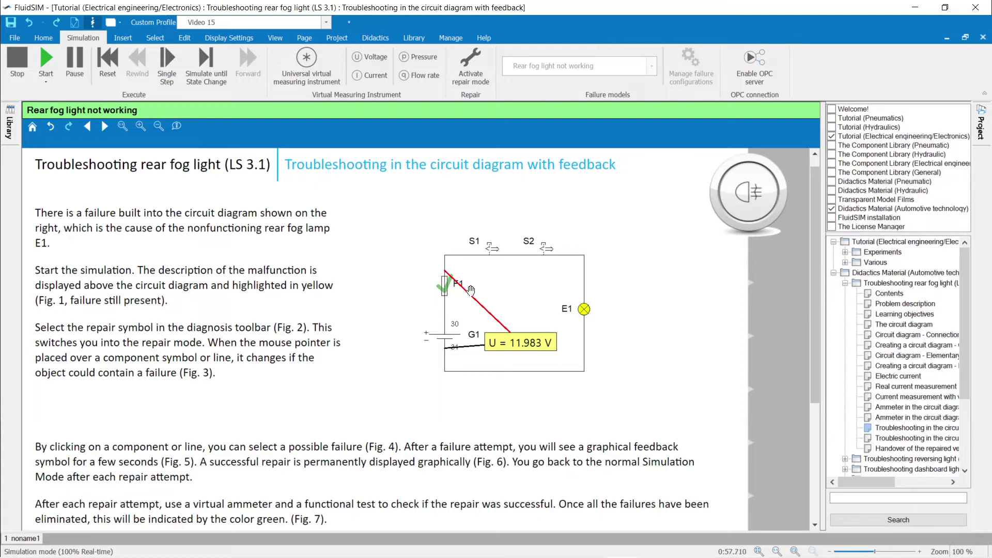
pyautogui.click(495, 244)
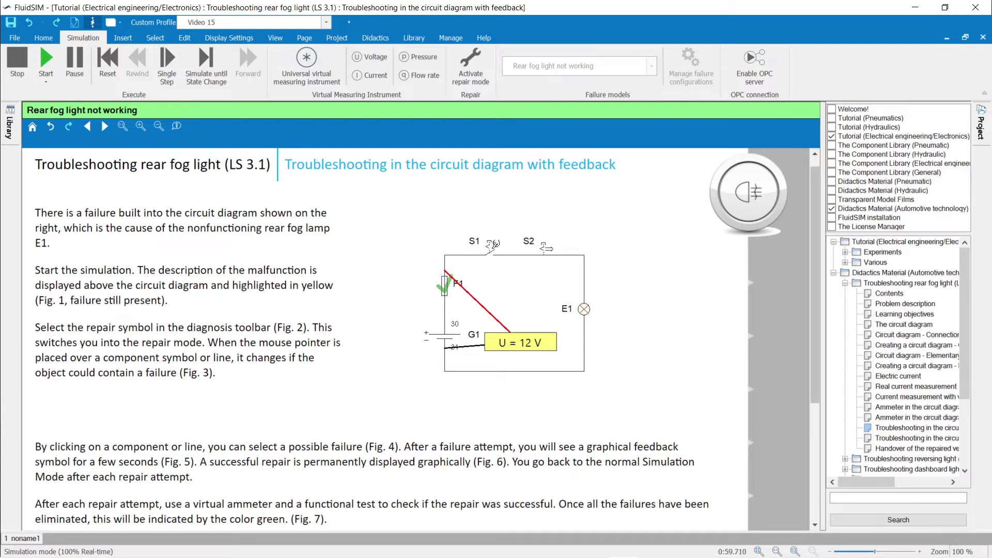
pyautogui.click(495, 244)
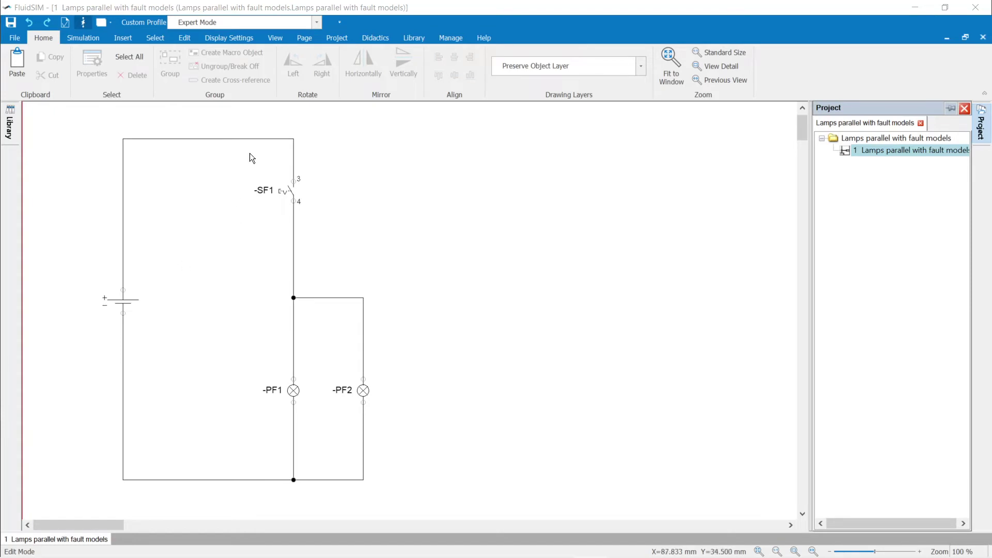
# Step: Keep the Expert Mode profile and open Manage failure configurations from the Simulation commands
pyautogui.click(316, 23)
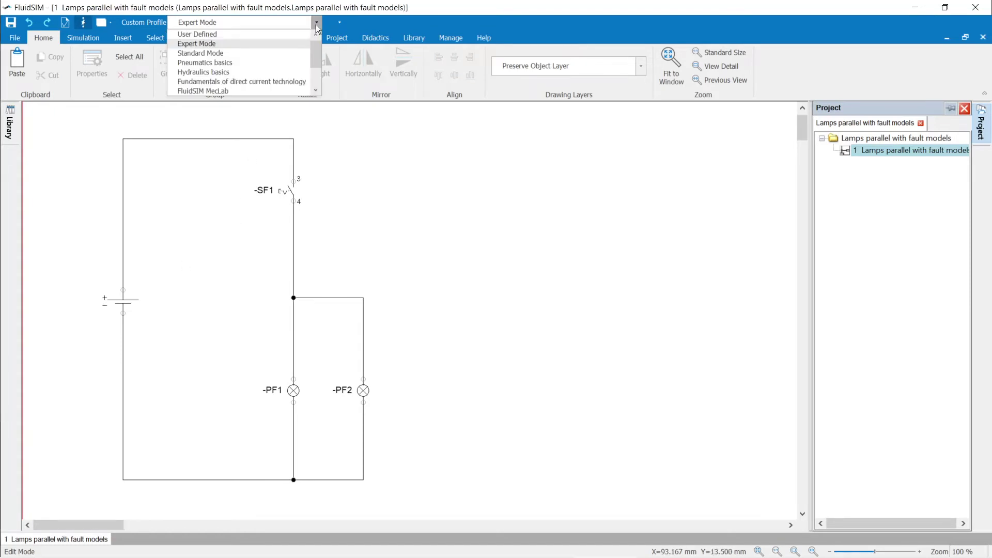
pyautogui.click(256, 42)
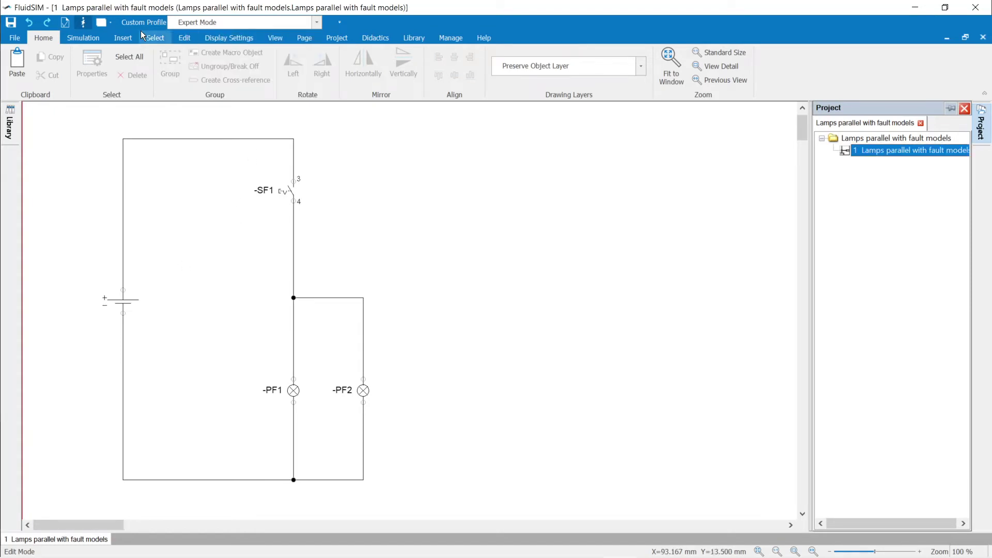
pyautogui.click(86, 39)
pyautogui.click(678, 59)
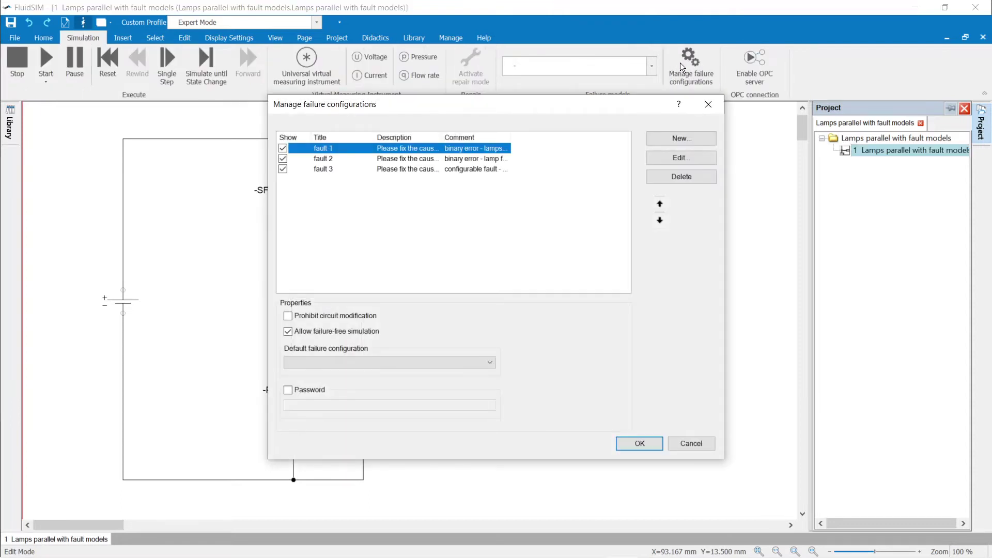
# Step: Edit fault 1 and move lamp -PF2 from non-defective to defective components
pyautogui.click(676, 136)
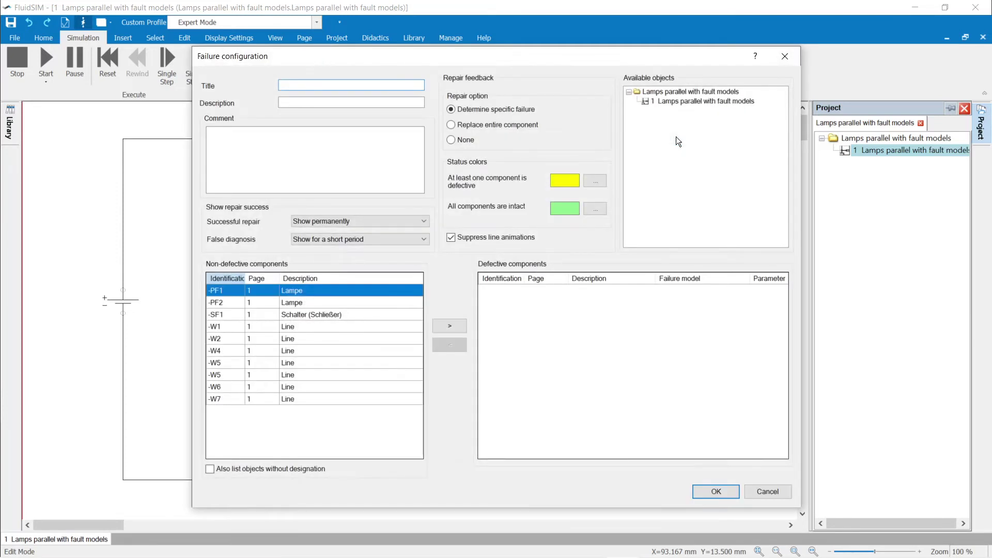
pyautogui.click(770, 494)
pyautogui.click(660, 161)
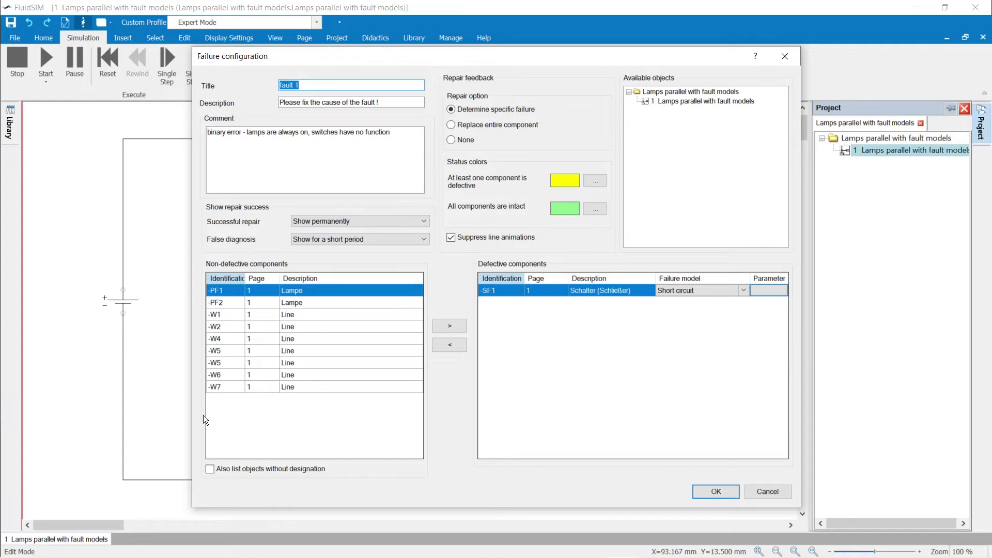
pyautogui.click(210, 469)
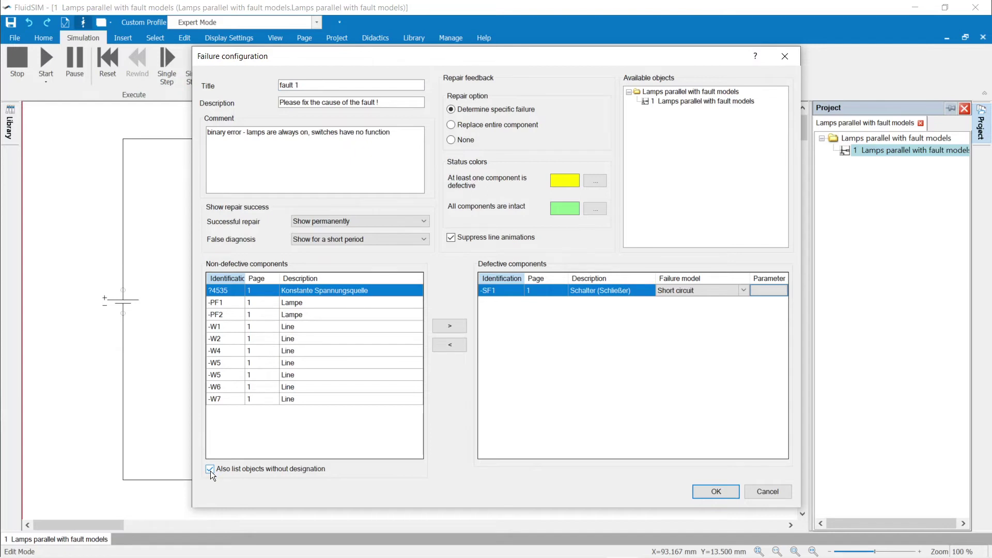
pyautogui.click(210, 470)
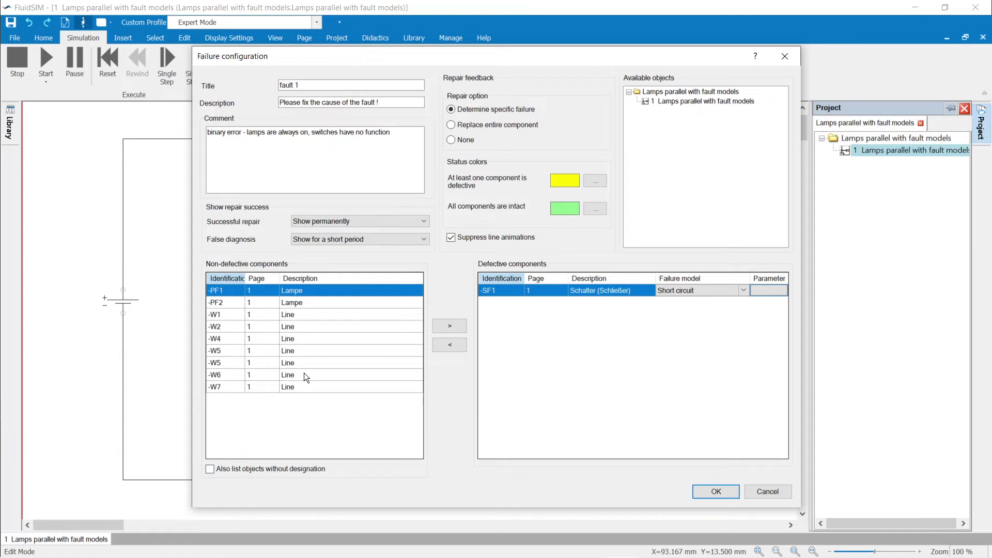
pyautogui.click(229, 306)
pyautogui.click(449, 327)
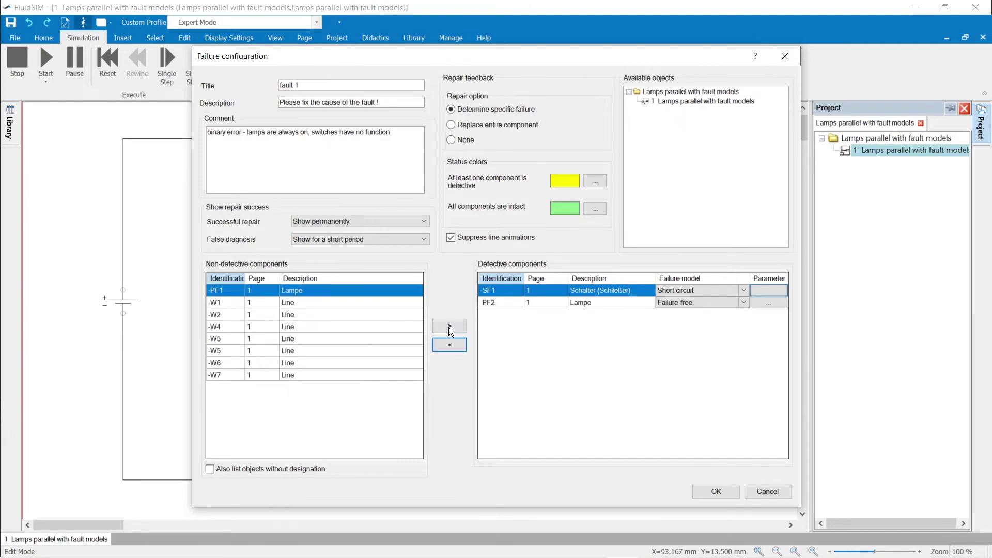
# Step: Set lamp -PF2's failure model to Faulty voltage value with a rated voltage of 10 V
pyautogui.click(744, 302)
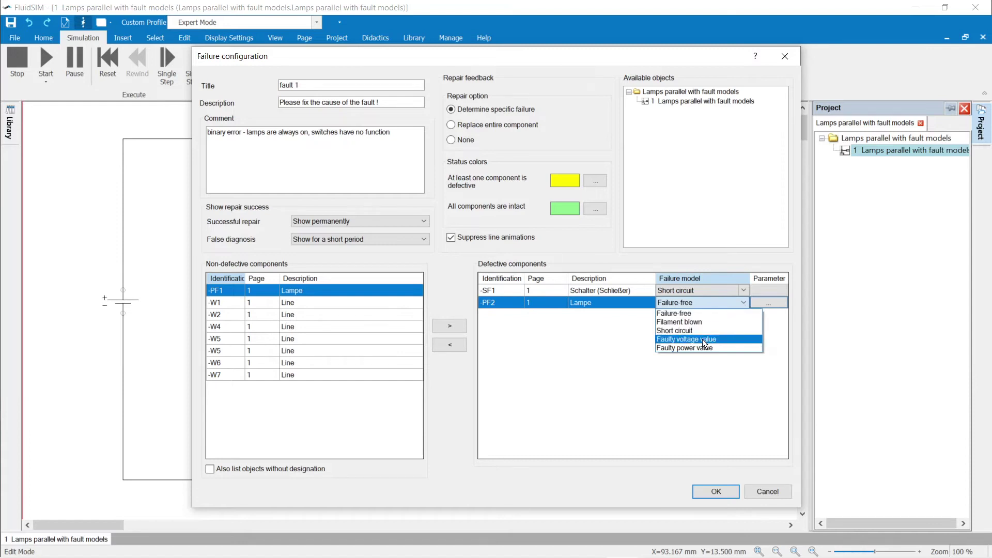
pyautogui.click(703, 339)
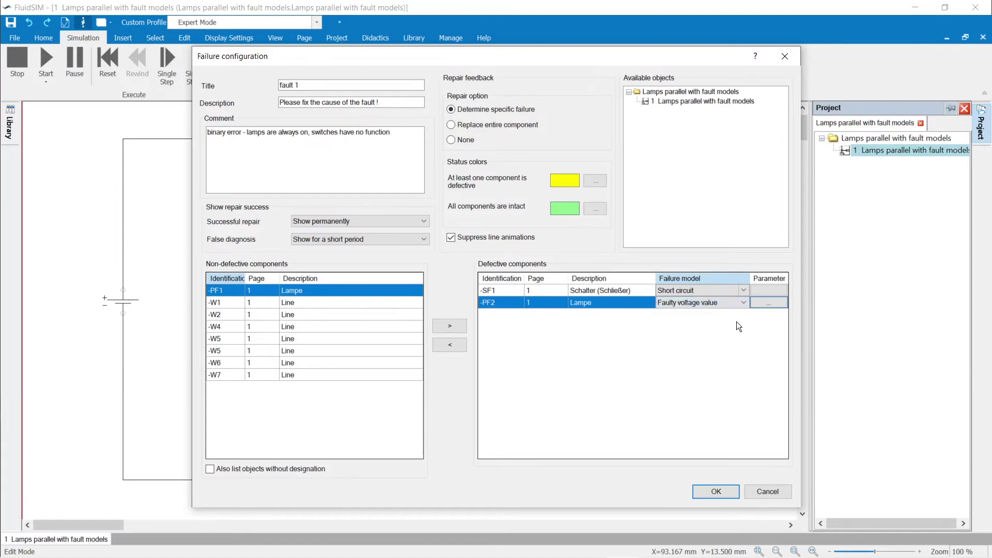
pyautogui.click(766, 304)
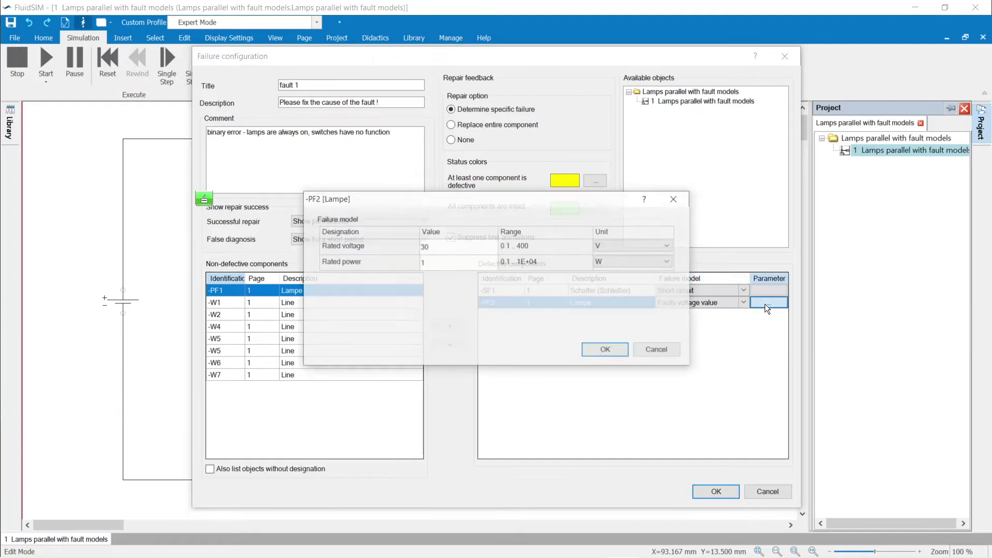
pyautogui.click(412, 248)
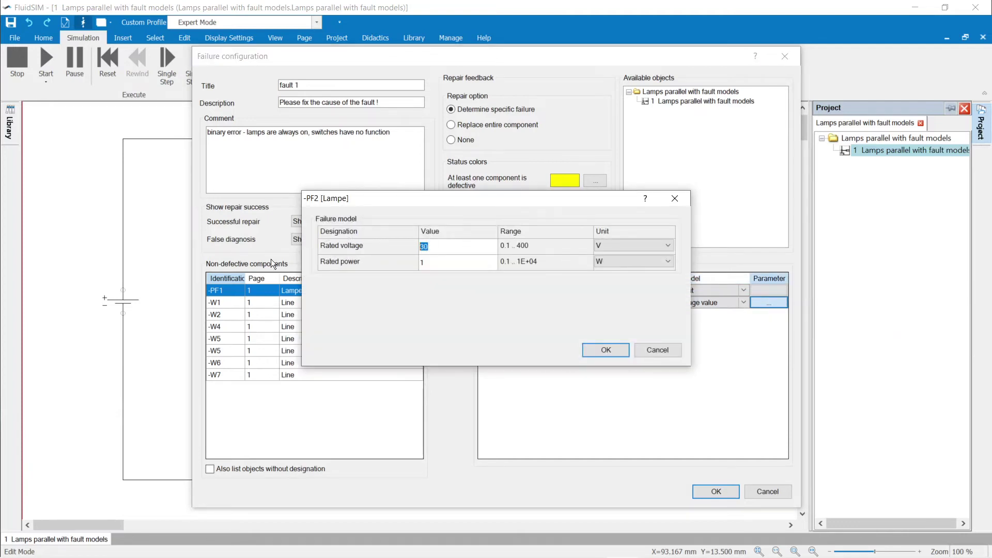
pyautogui.write('10')
pyautogui.click(604, 352)
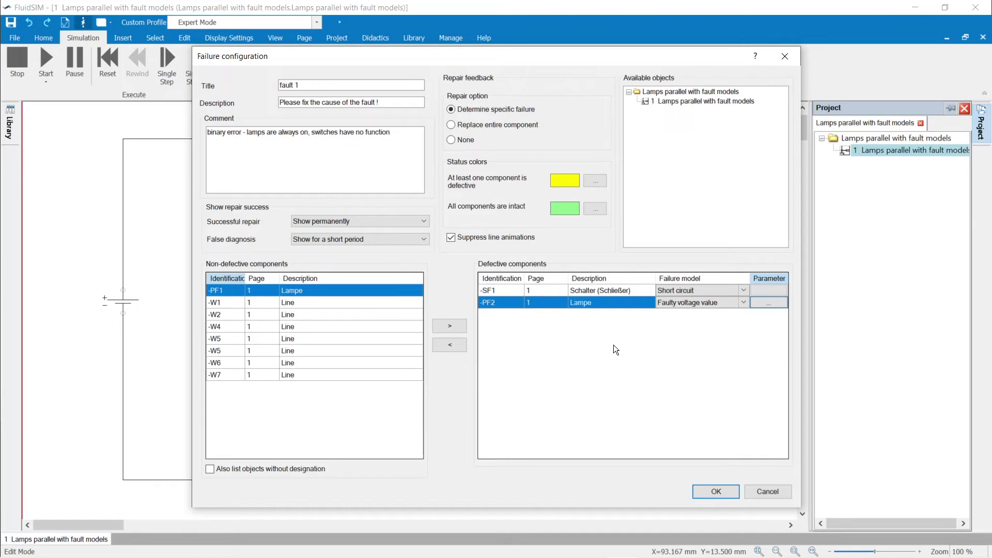
# Step: Keep successful repair shown permanently and false diagnosis for a short period, then confirm fault 1
pyautogui.click(420, 221)
pyautogui.click(419, 222)
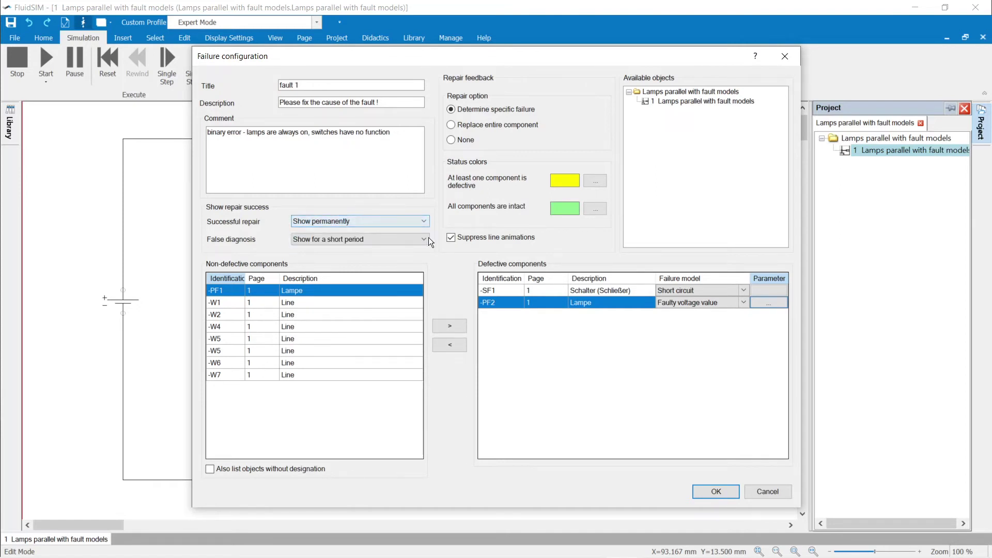
pyautogui.click(428, 237)
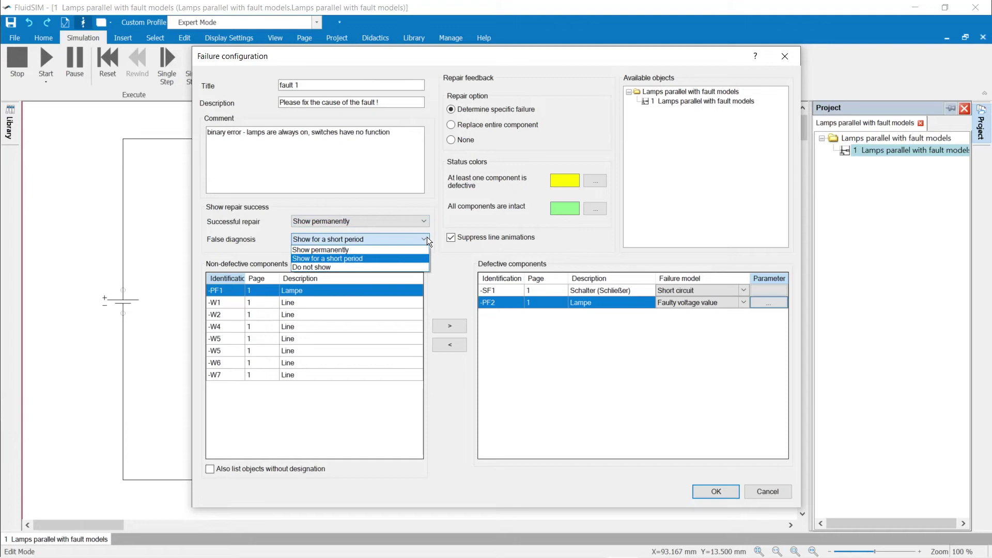
pyautogui.click(427, 237)
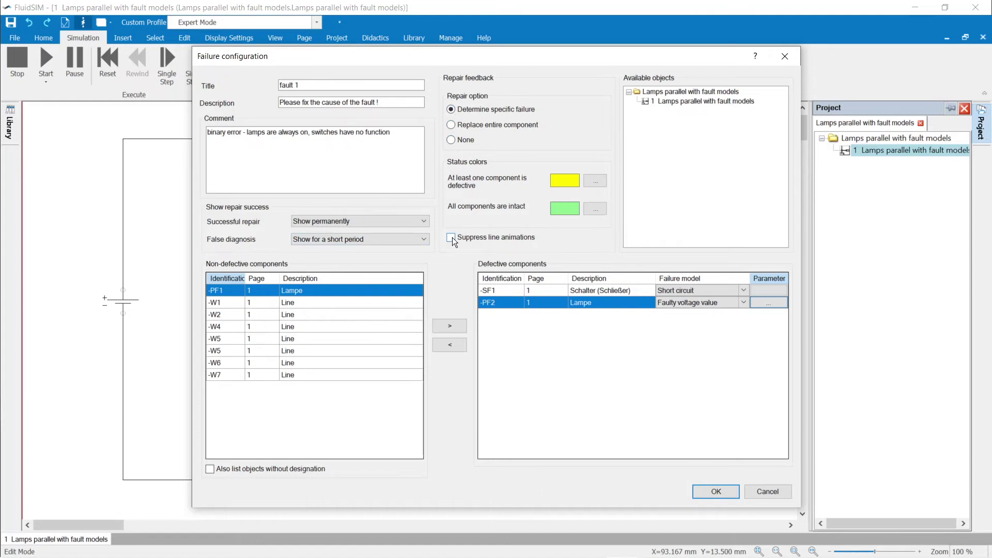
pyautogui.click(725, 491)
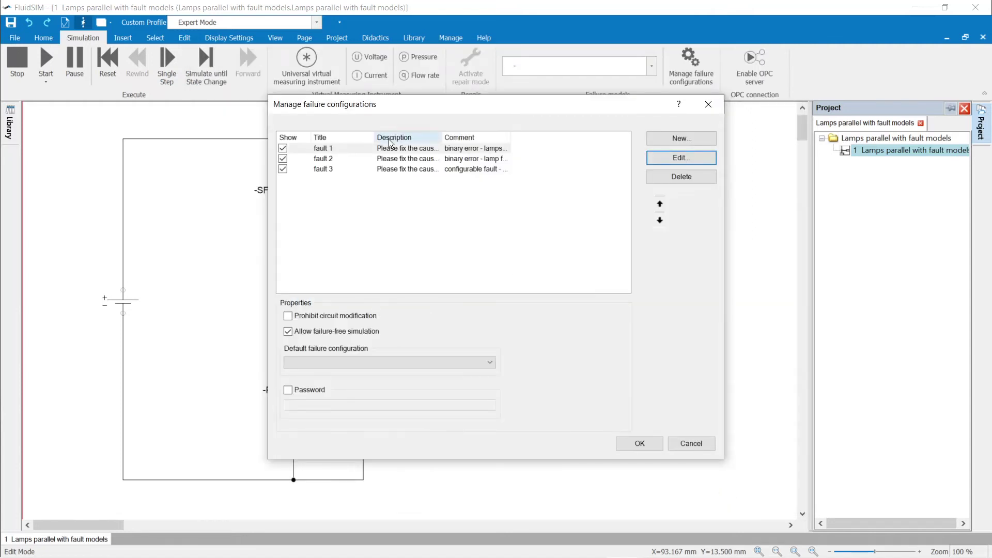
# Step: Move fault 1 down two places to the bottom of the fault list
pyautogui.click(392, 153)
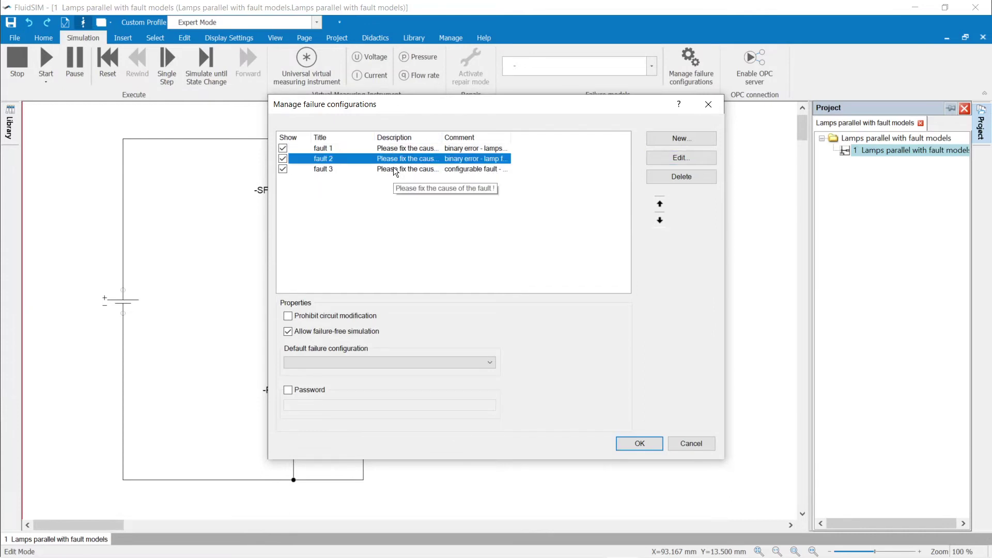
pyautogui.click(394, 169)
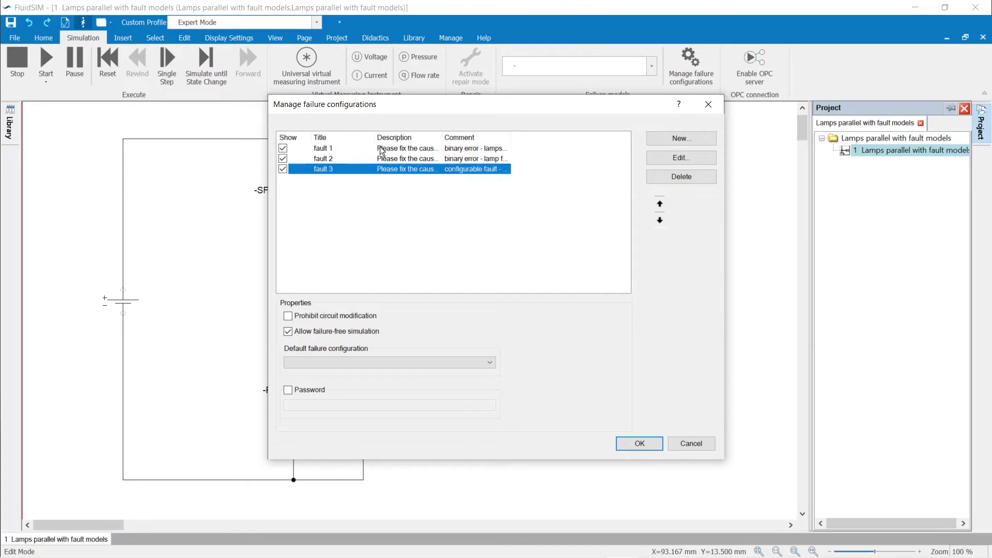
pyautogui.click(381, 149)
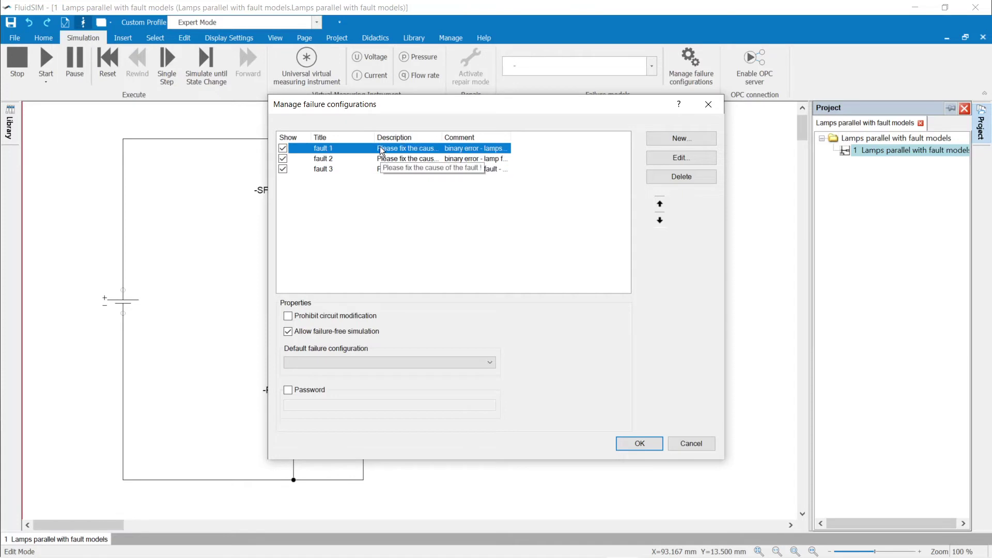
pyautogui.click(658, 221)
pyautogui.click(658, 221)
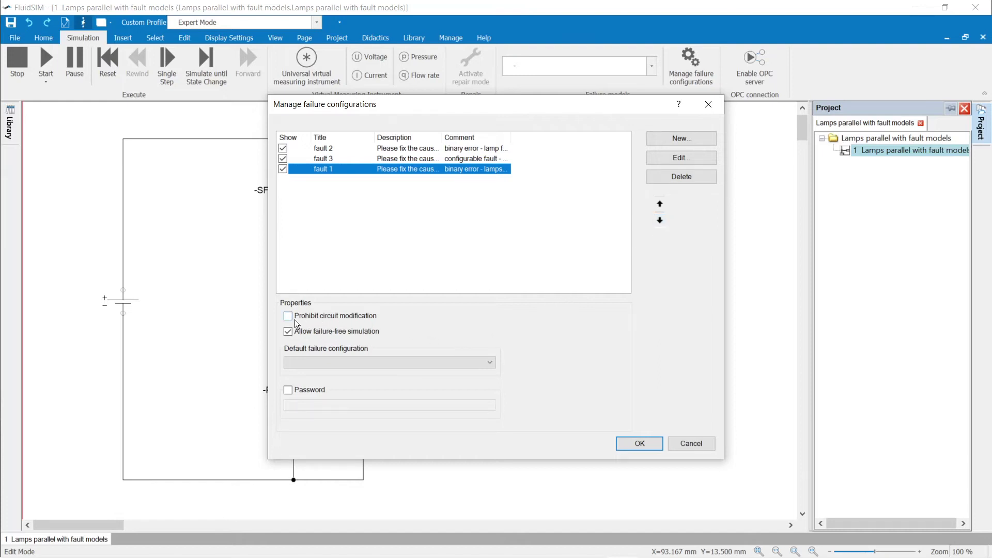
# Step: Set no default failure configuration, enable password protection and enter the password
pyautogui.click(287, 333)
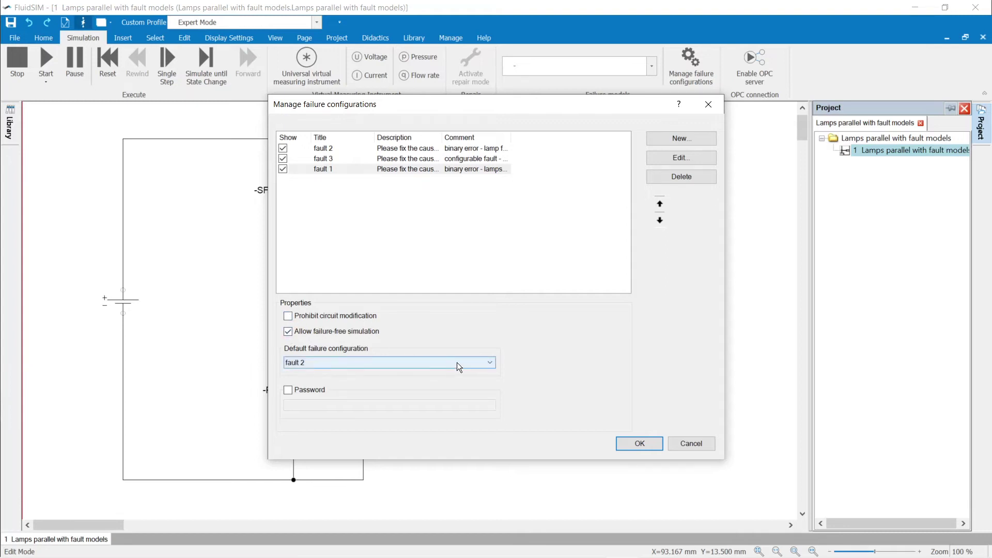
pyautogui.click(481, 361)
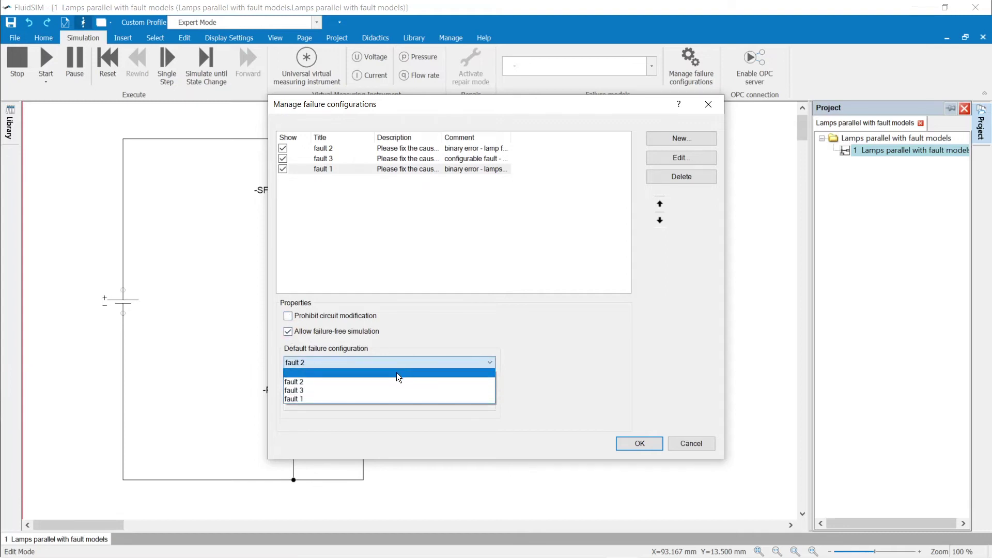
pyautogui.click(397, 373)
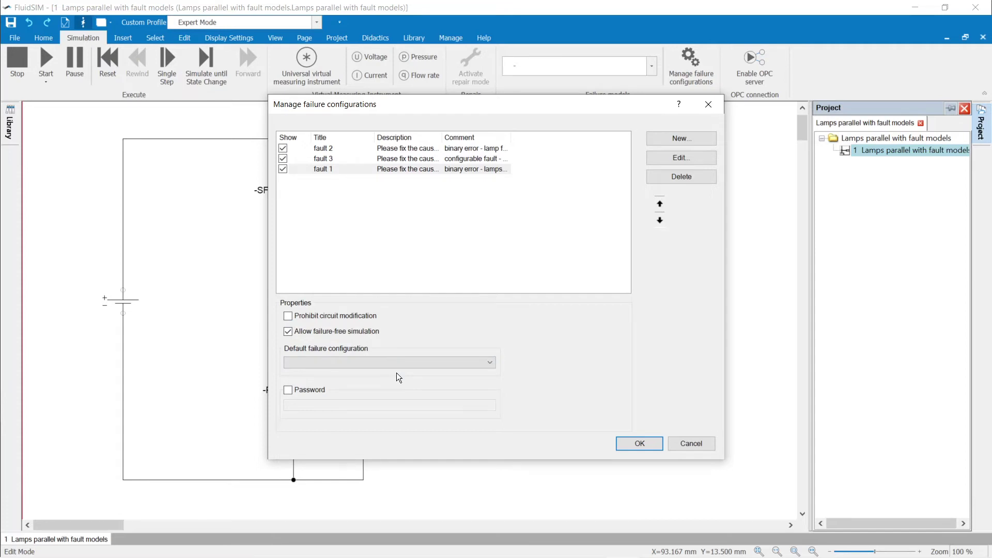
pyautogui.click(287, 393)
pyautogui.click(292, 405)
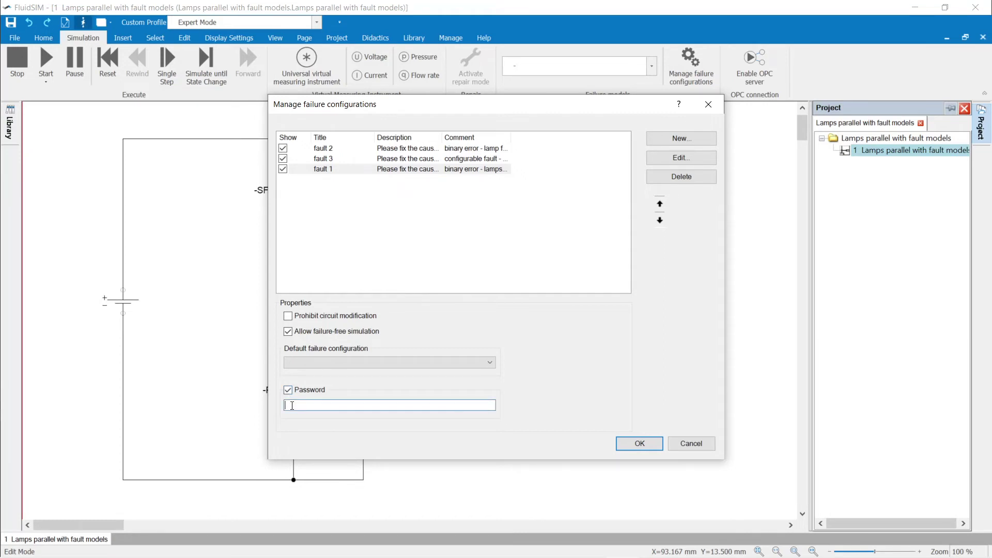
pyautogui.write('123')
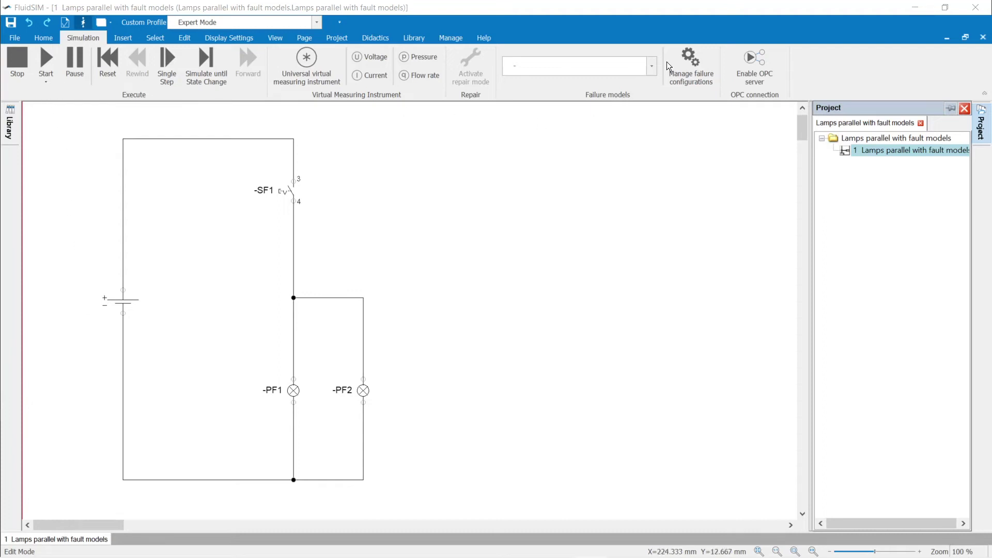
# Step: With no failure configuration, simulate the circuit and toggle SF1 twice, both lamps lighting
pyautogui.click(647, 62)
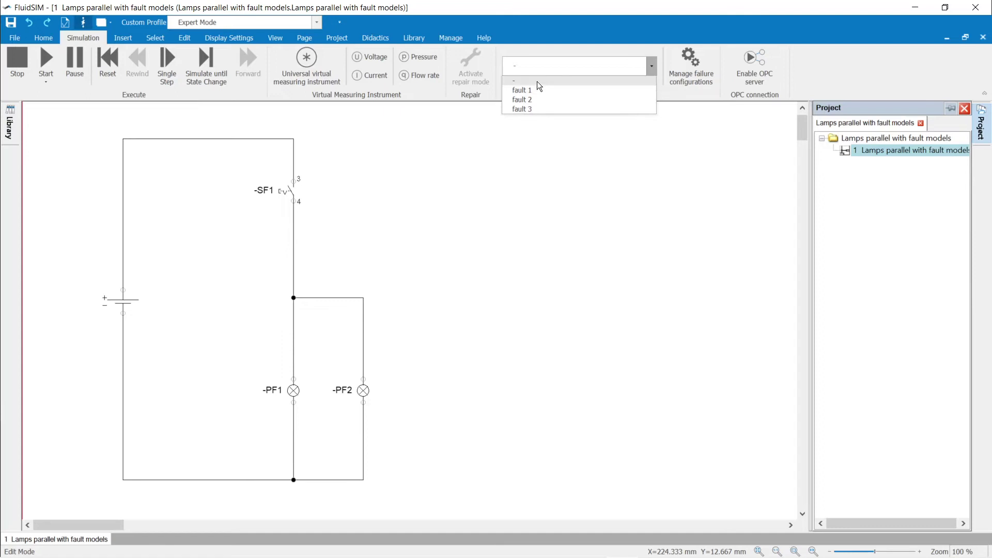
pyautogui.click(538, 82)
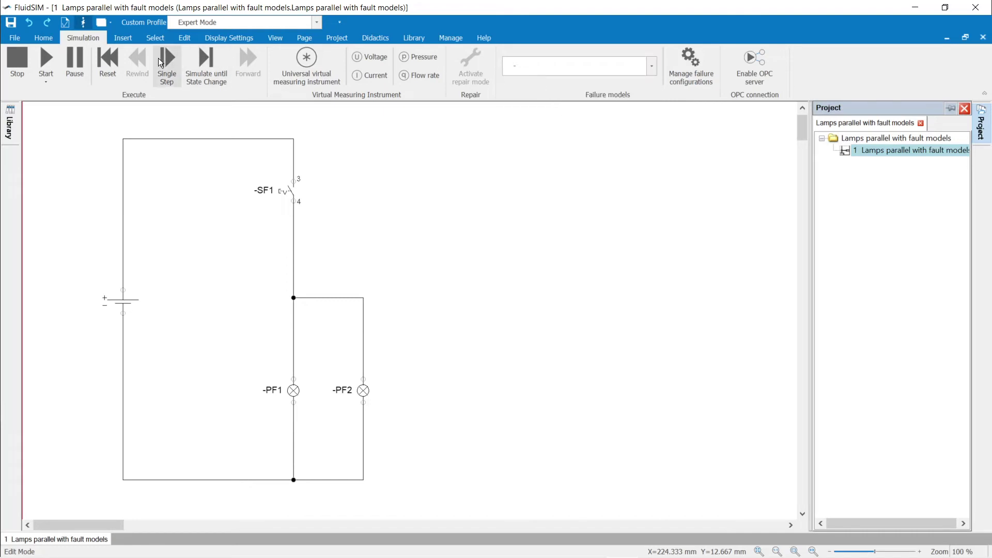
pyautogui.click(46, 67)
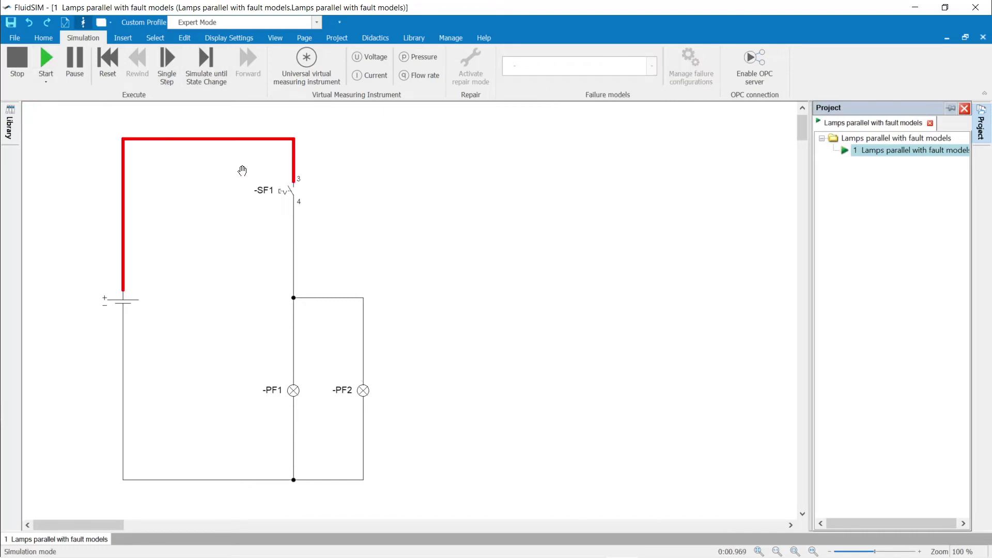
pyautogui.click(289, 188)
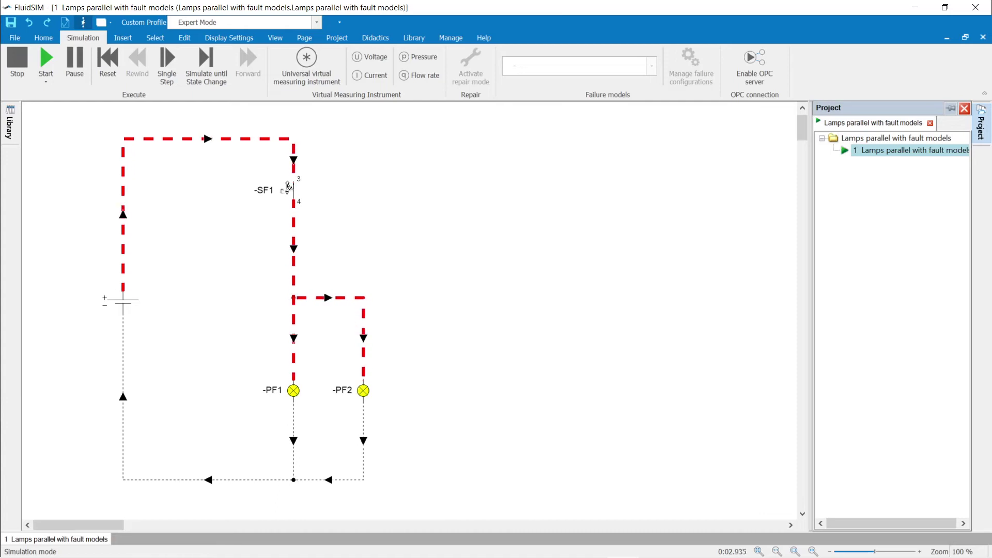
pyautogui.click(289, 187)
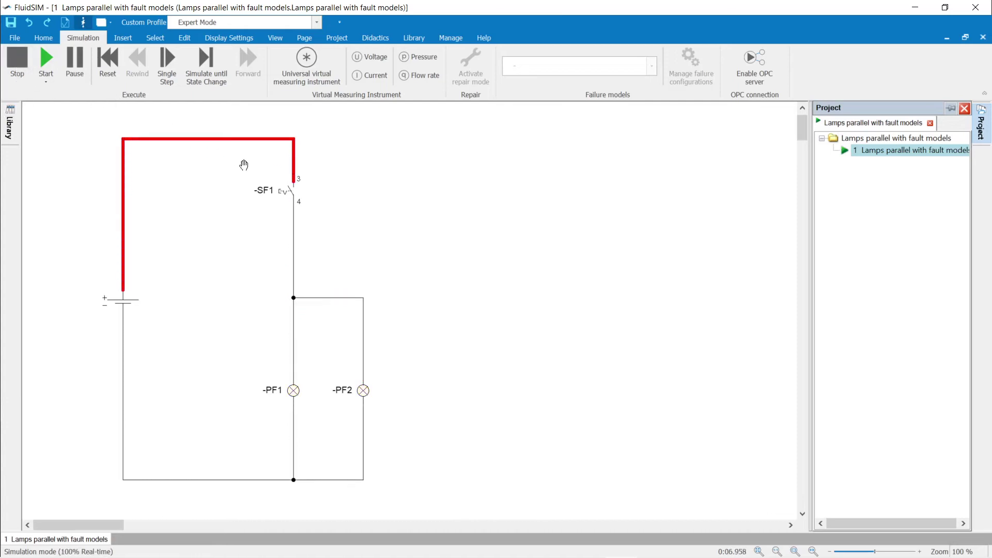
pyautogui.click(284, 188)
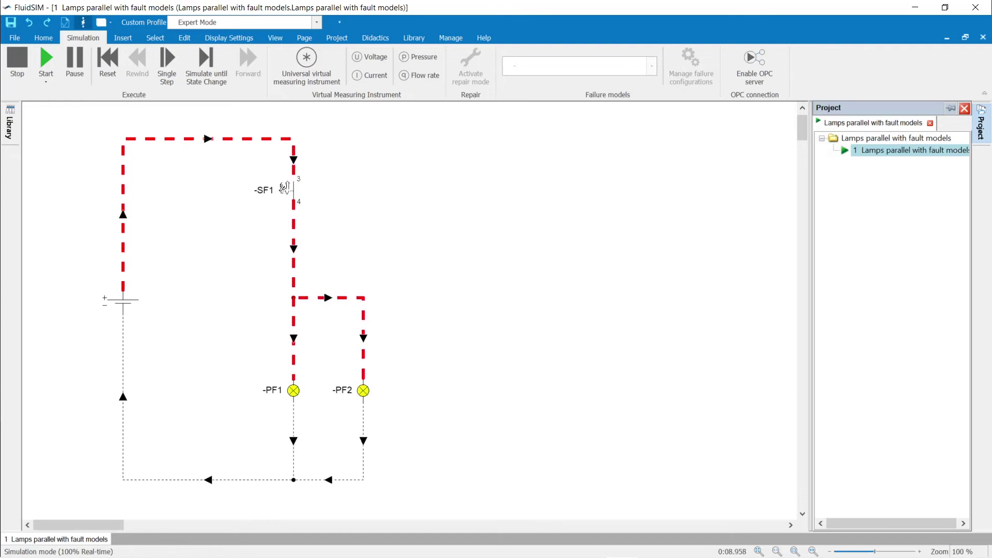
pyautogui.click(284, 187)
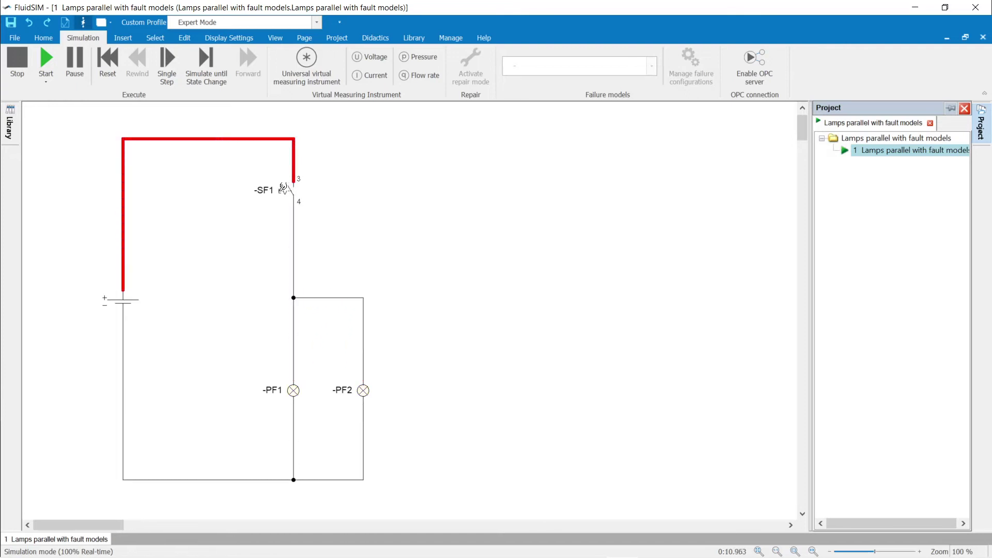
# Step: Stop the simulation and select fault 1 as the active failure configuration
pyautogui.click(20, 67)
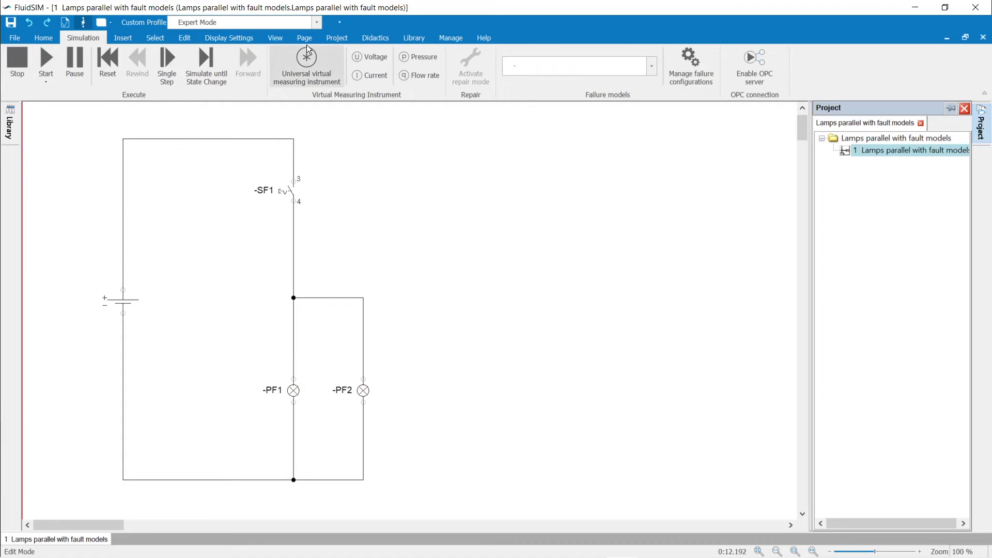
pyautogui.click(652, 75)
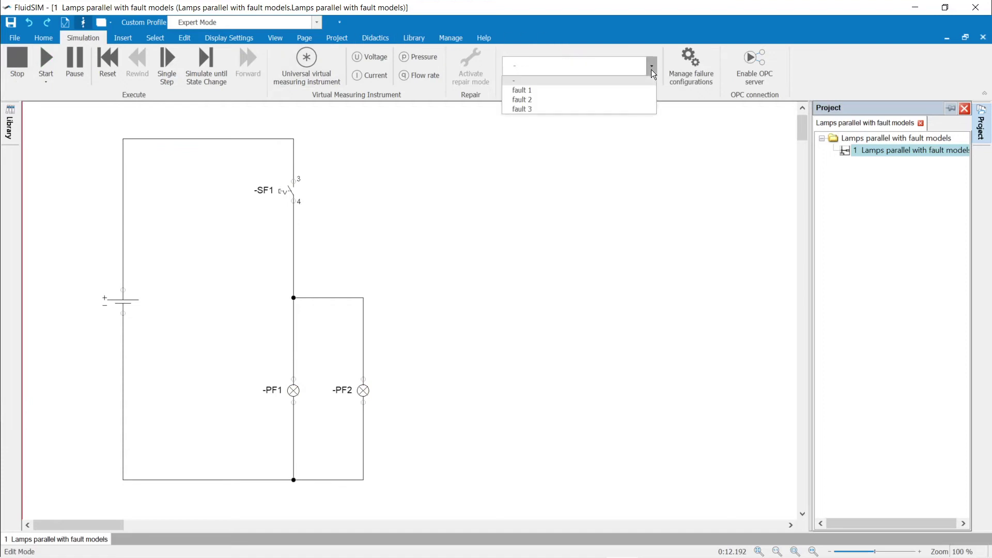
pyautogui.click(591, 92)
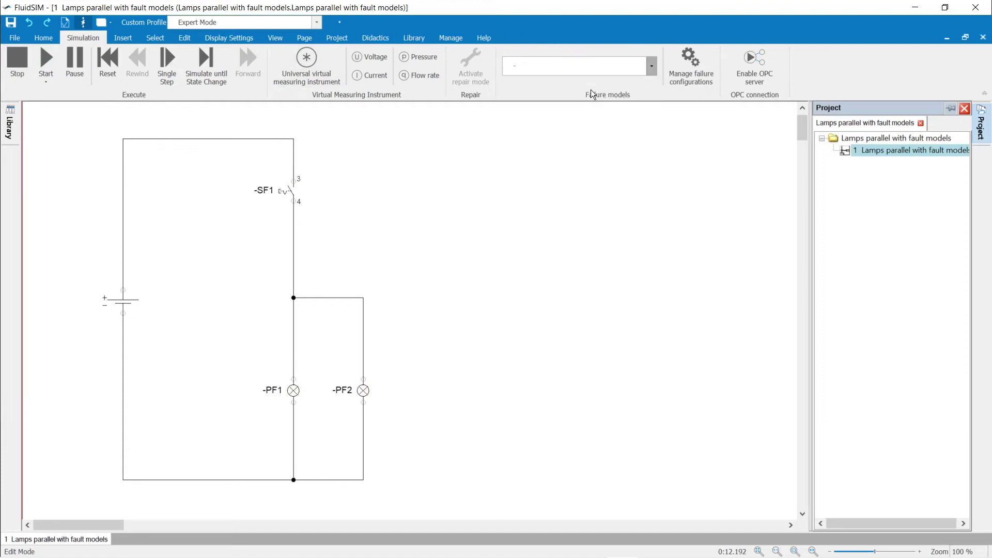
# Step: Run the circuit under fault 1 and toggle SF1 twice; the lamps stay lit. Then enter repair mode
pyautogui.click(46, 65)
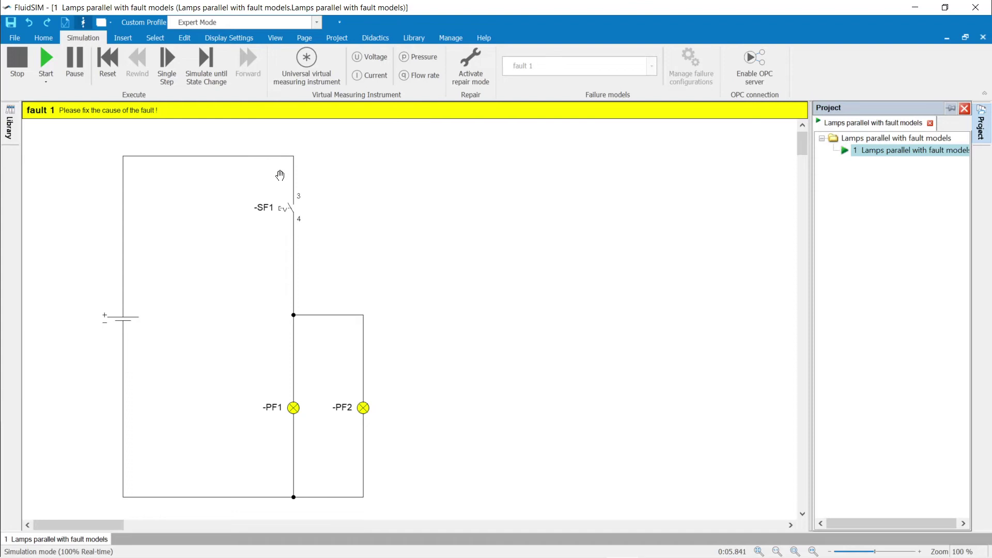
pyautogui.click(290, 203)
pyautogui.click(289, 203)
pyautogui.click(475, 61)
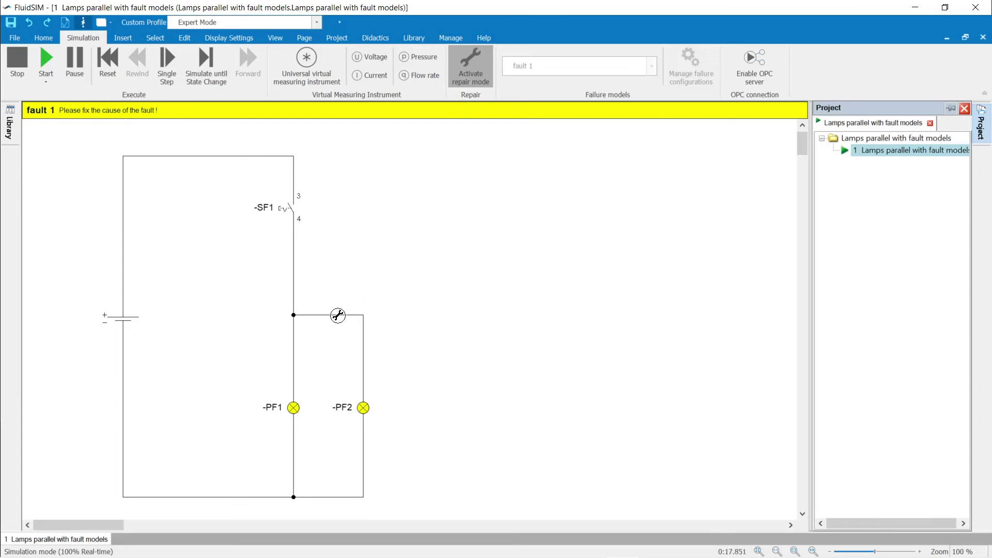
# Step: Inspect wire W5, then diagnose switch SF1 as a short circuit
pyautogui.click(338, 315)
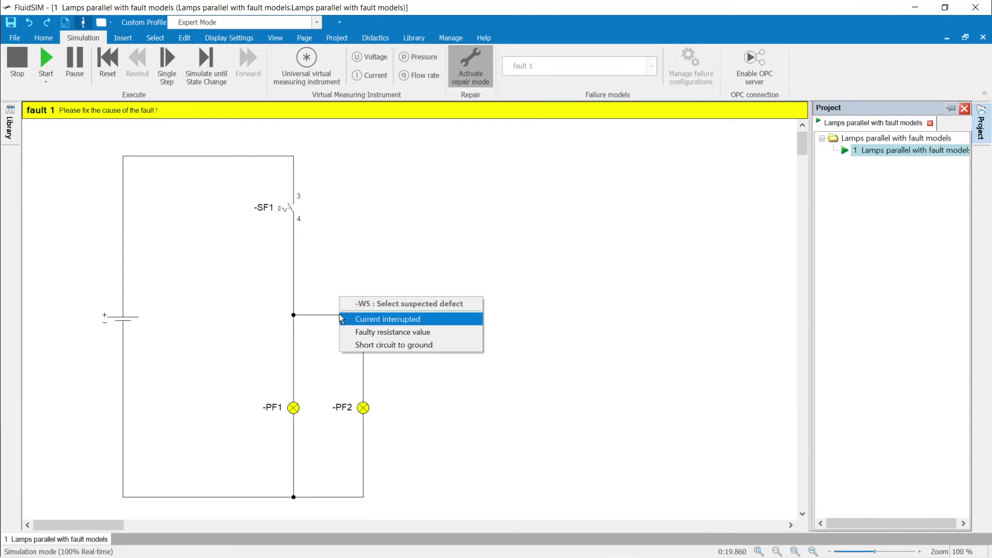
pyautogui.click(293, 208)
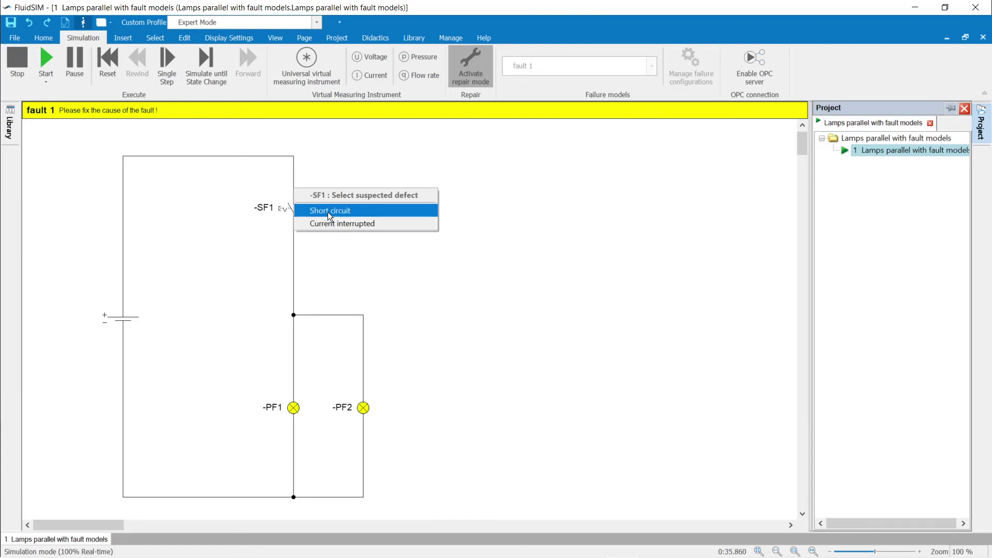
pyautogui.click(328, 212)
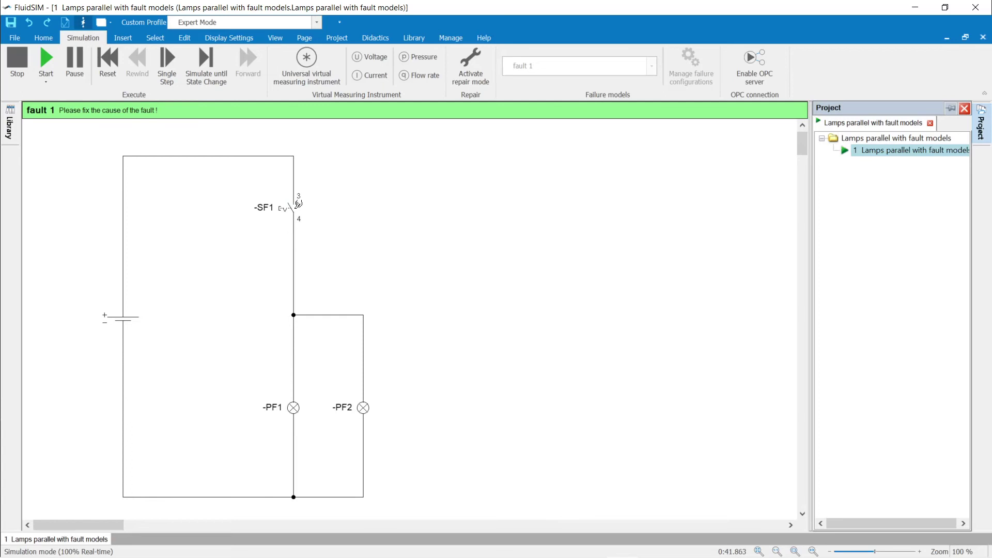
# Step: Toggle SF1 on, off and on again to confirm it controls the lamps
pyautogui.click(287, 207)
pyautogui.click(287, 207)
pyautogui.click(287, 207)
# Step: Release and re-close SF1, then stop the simulation
pyautogui.click(298, 204)
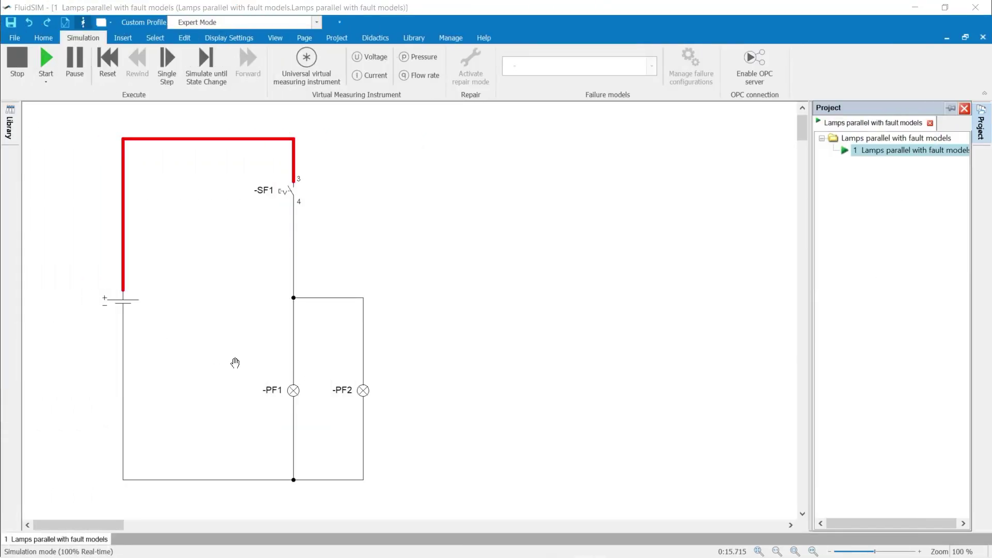
pyautogui.click(291, 185)
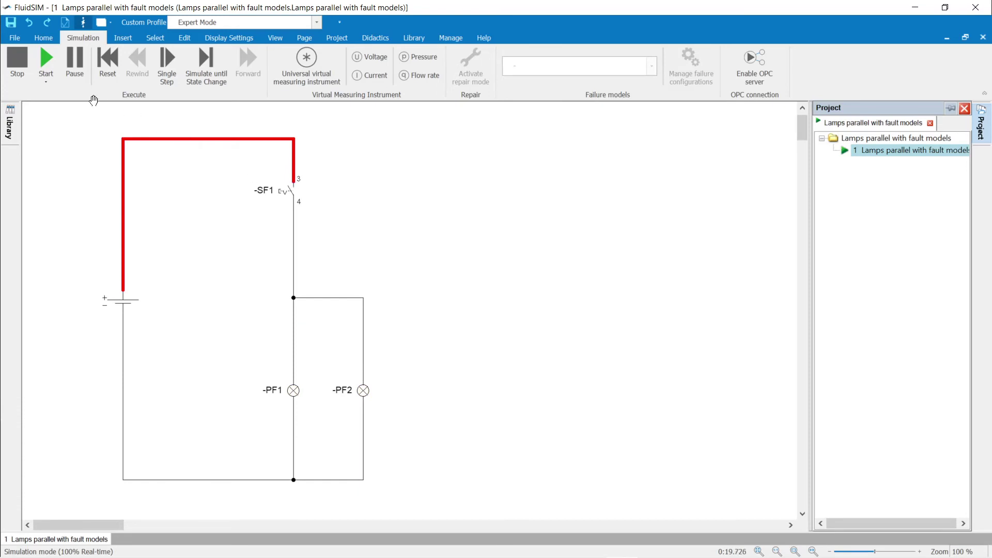
pyautogui.click(17, 61)
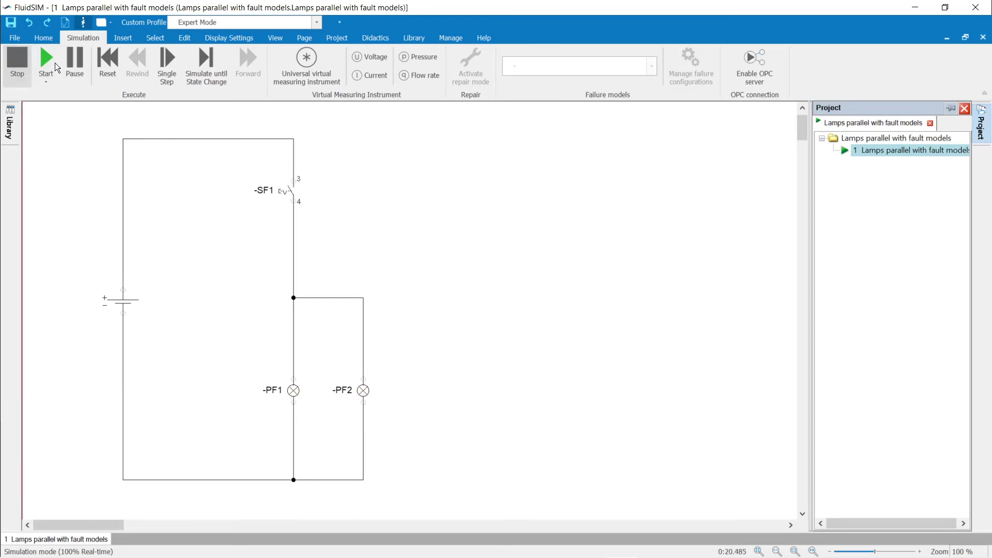
# Step: Run the circuit under fault 2 and close SF1; only PF1 lights
pyautogui.click(647, 66)
pyautogui.click(581, 98)
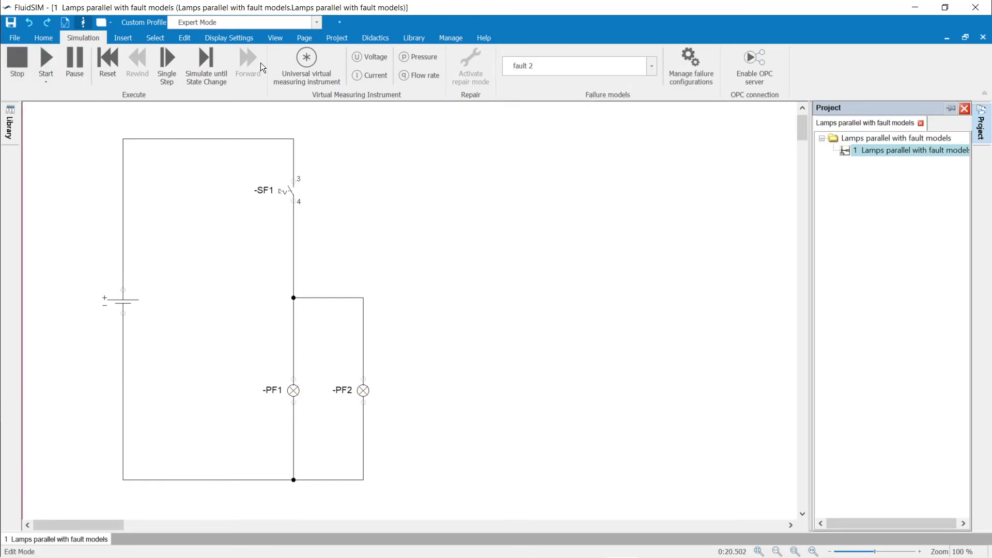
pyautogui.click(46, 55)
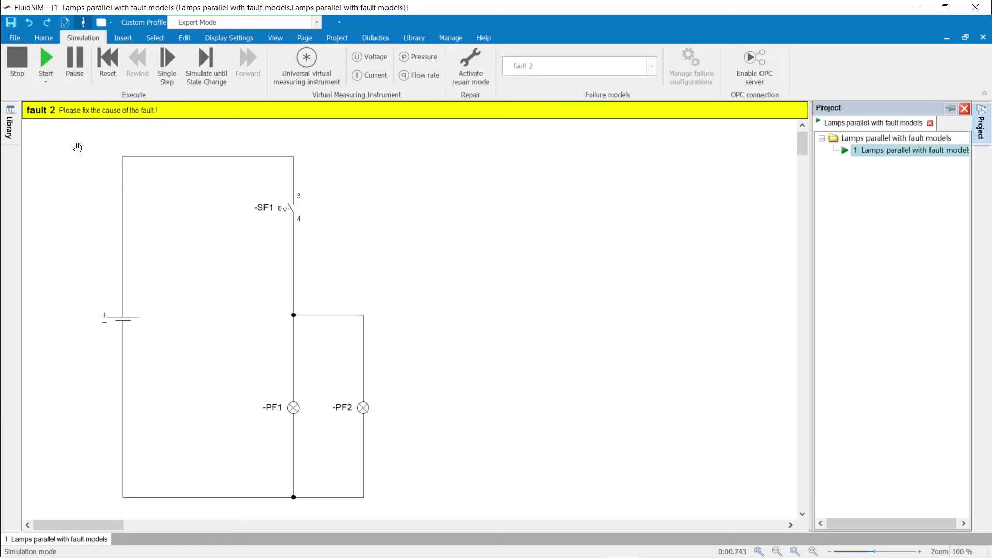
pyautogui.click(290, 203)
# Step: Probe PF2's terminals for RMS voltage and place the U_rms2 = 24 V reading below the lamp
pyautogui.click(366, 57)
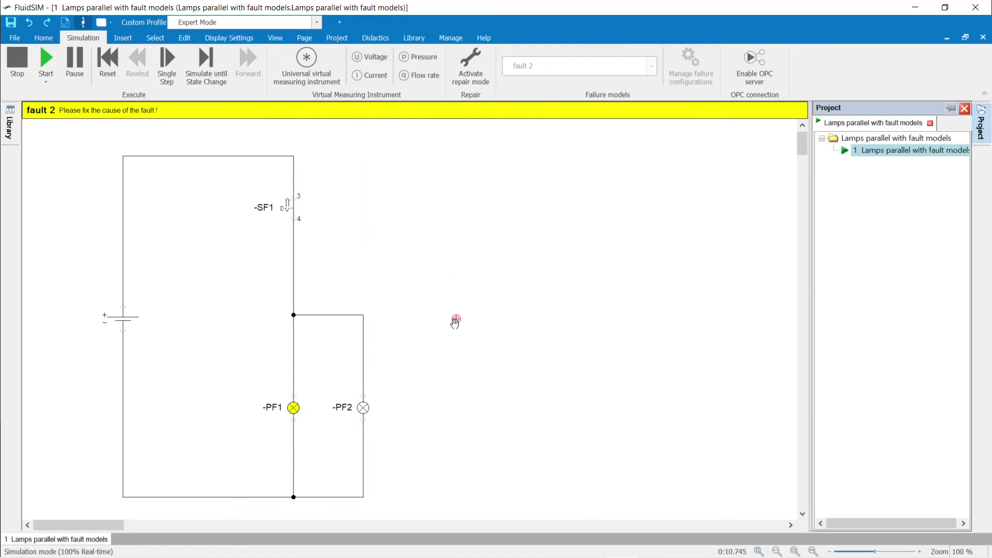
pyautogui.click(442, 383)
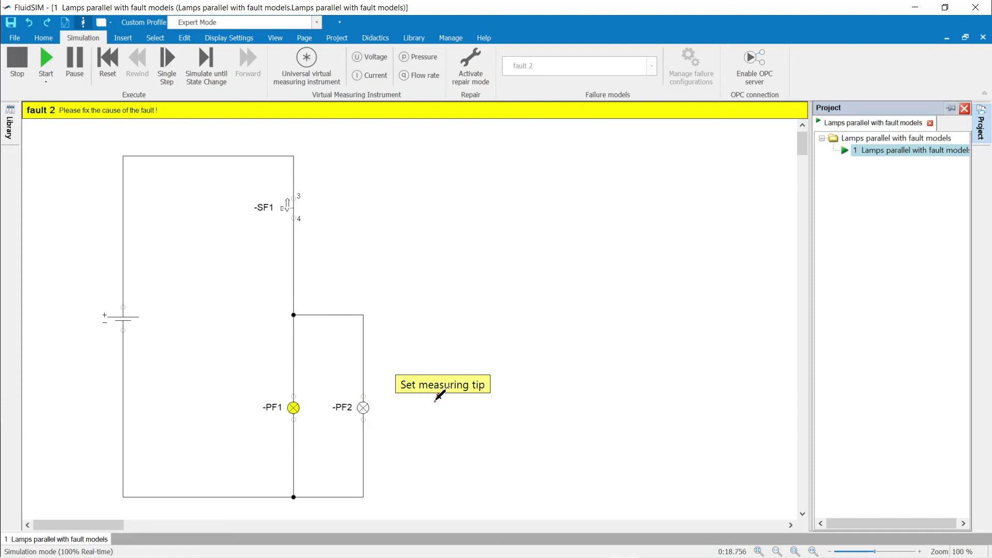
pyautogui.click(364, 395)
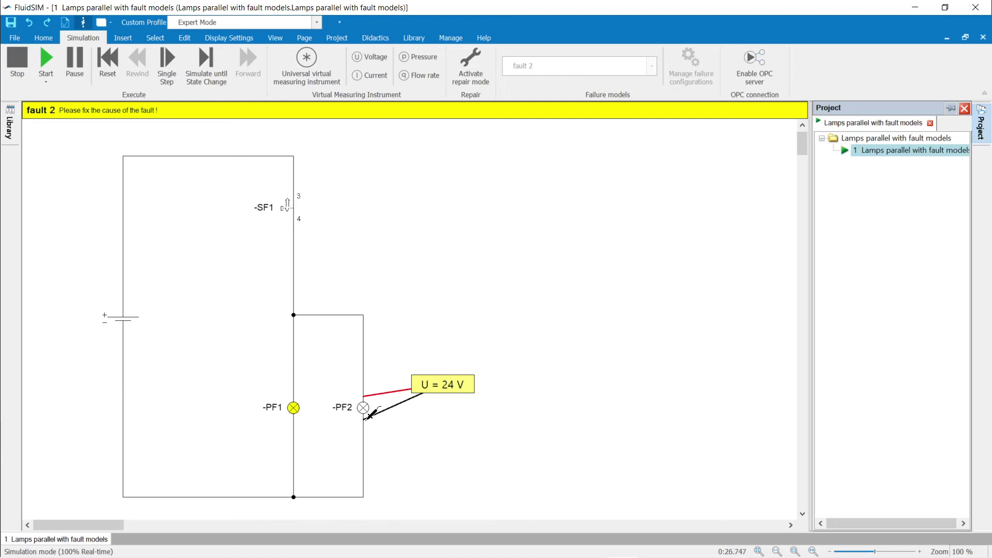
pyautogui.click(368, 417)
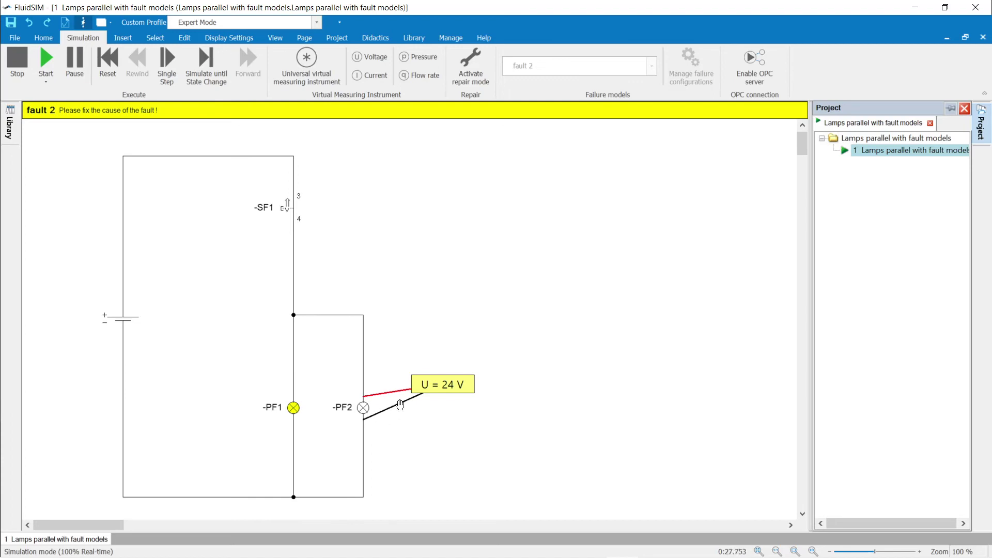
pyautogui.doubleClick(432, 386)
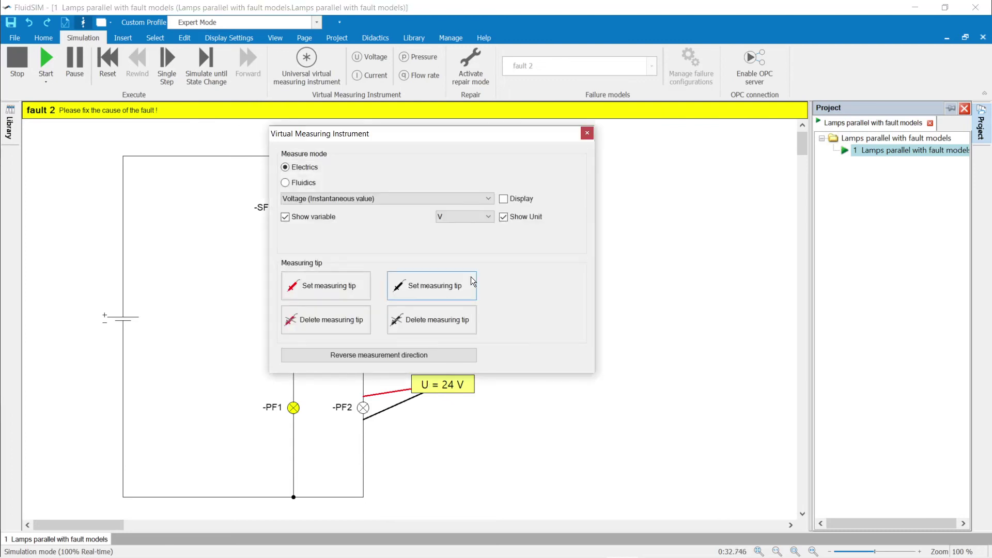
pyautogui.click(491, 198)
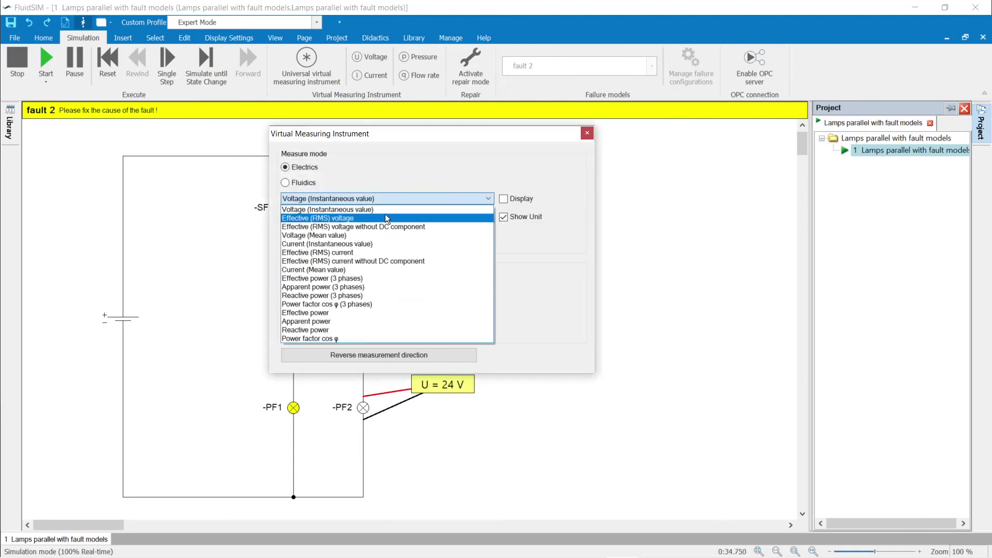
pyautogui.click(380, 219)
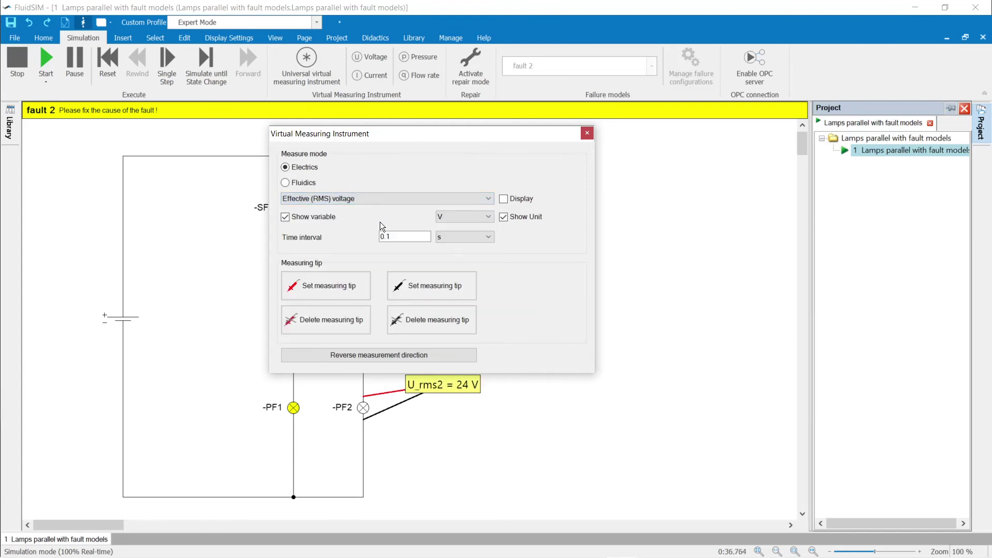
pyautogui.click(588, 134)
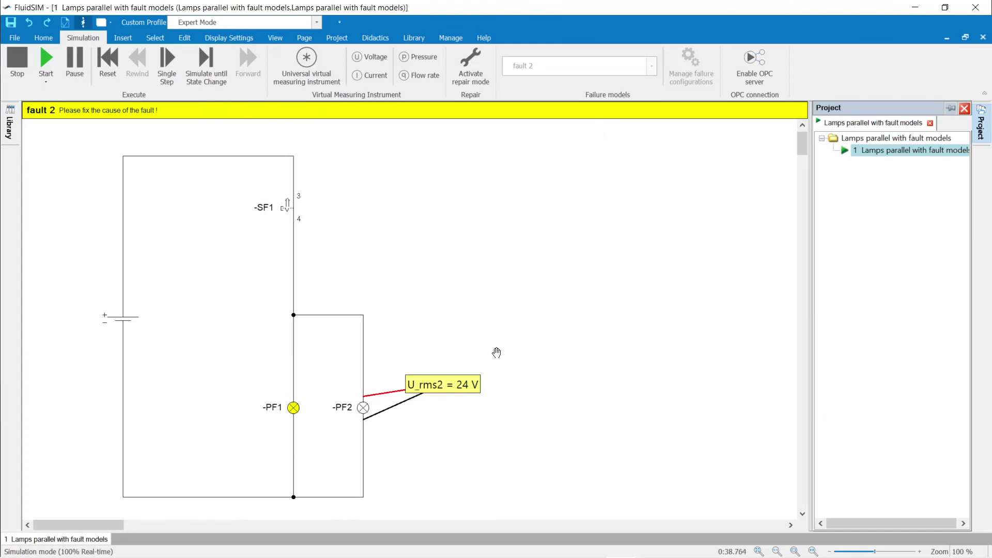
pyautogui.moveTo(473, 380); pyautogui.dragTo(486, 433)
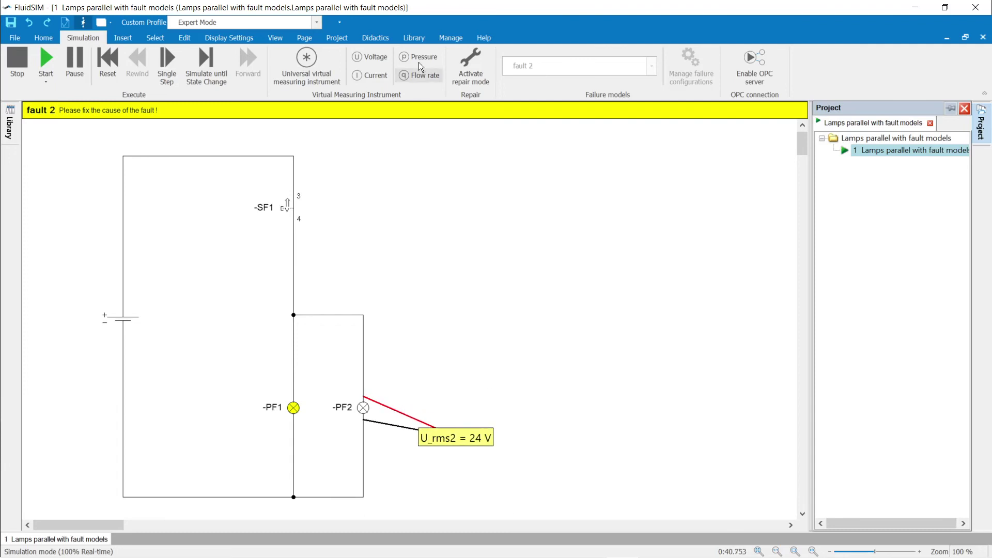
# Step: Add a current measurement on PF2's terminal, reading I = 0 A
pyautogui.click(366, 77)
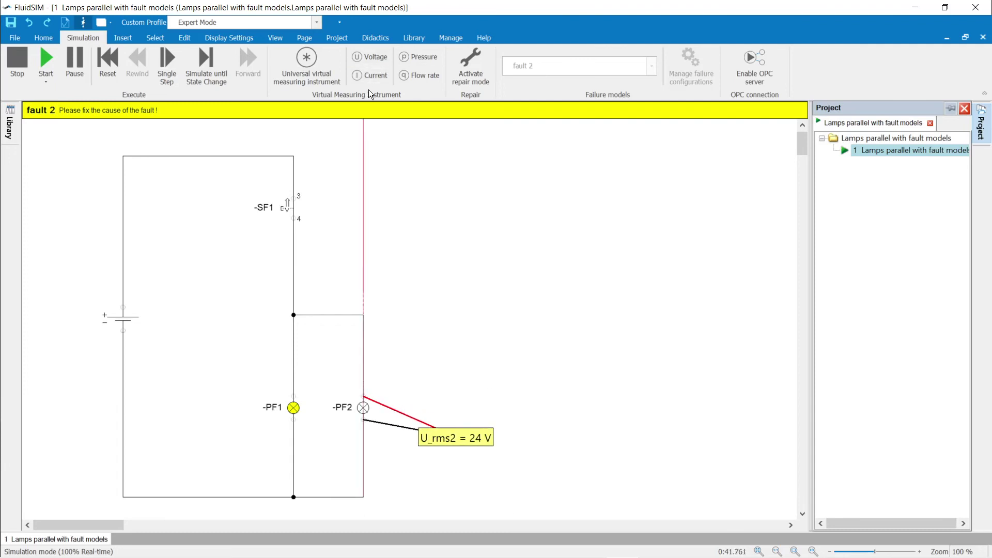
pyautogui.click(434, 375)
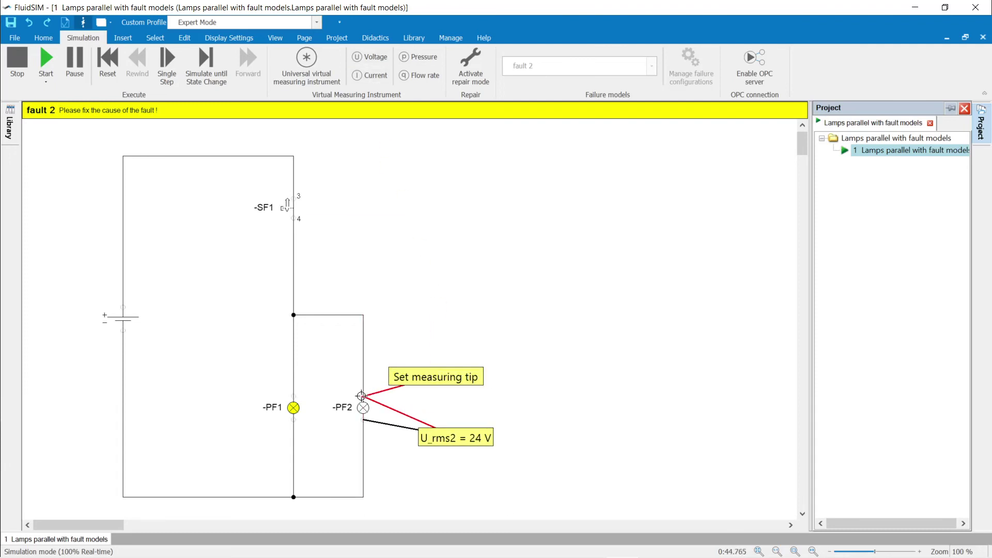
pyautogui.click(362, 396)
pyautogui.moveTo(422, 378); pyautogui.dragTo(446, 376)
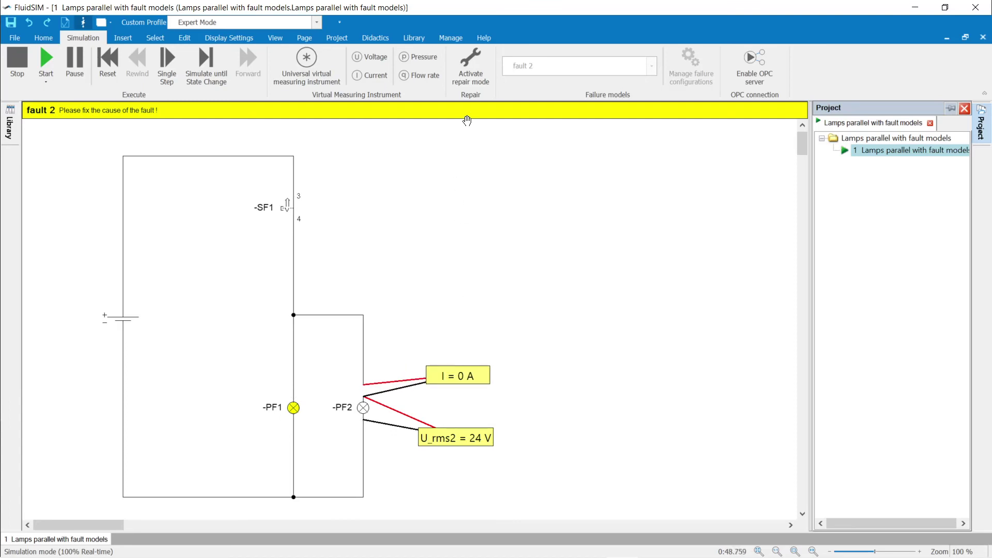
# Step: In repair mode, diagnose lamp PF2 with a blown filament and press SF1 to test
pyautogui.click(474, 59)
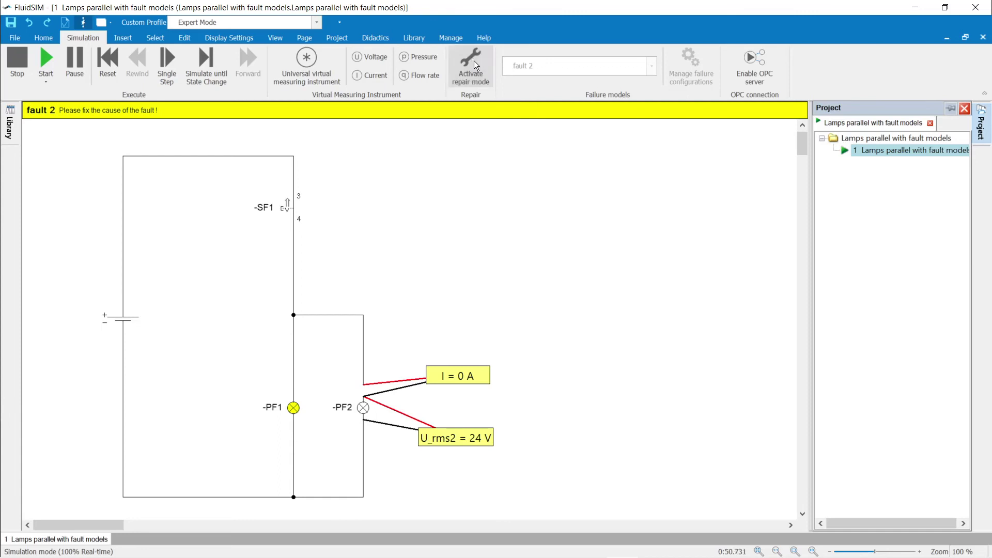
pyautogui.click(357, 408)
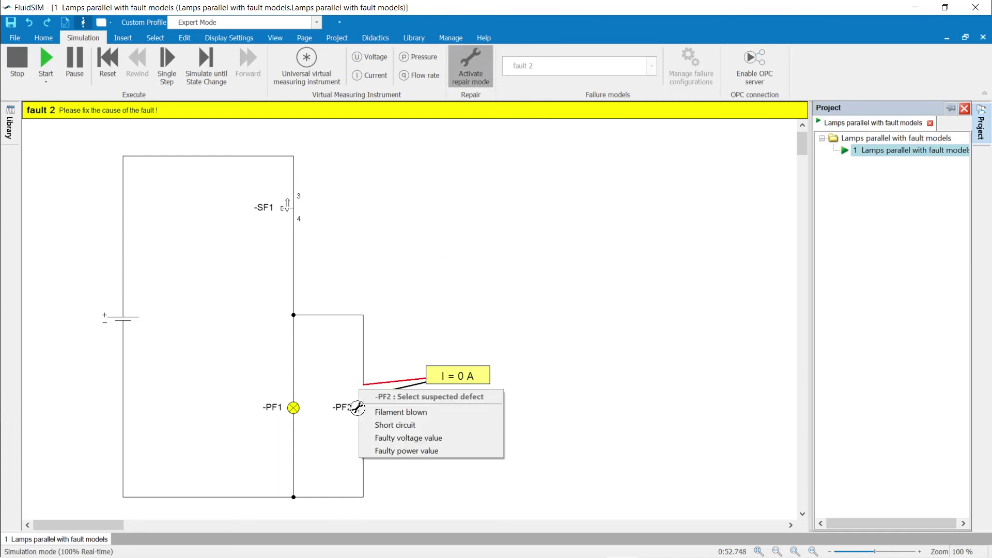
pyautogui.click(402, 417)
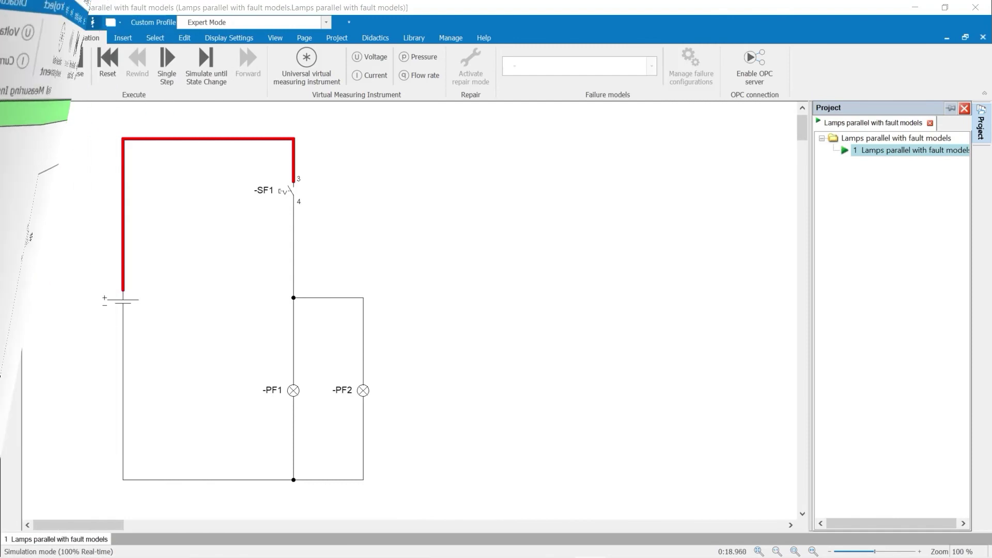
pyautogui.click(289, 190)
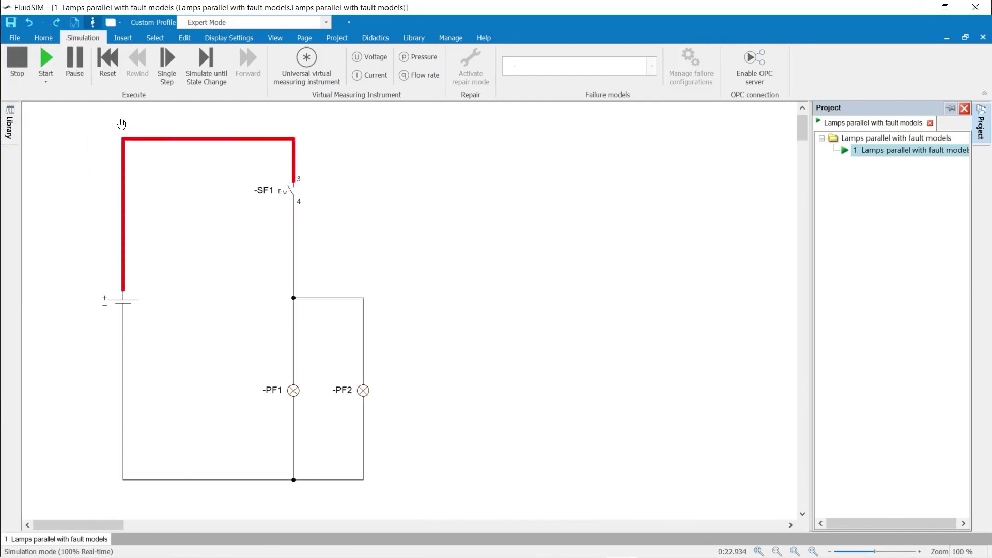
# Step: Stop the simulation, switch to fault 3, restart it, and close SF1 to light the lamps
pyautogui.click(17, 62)
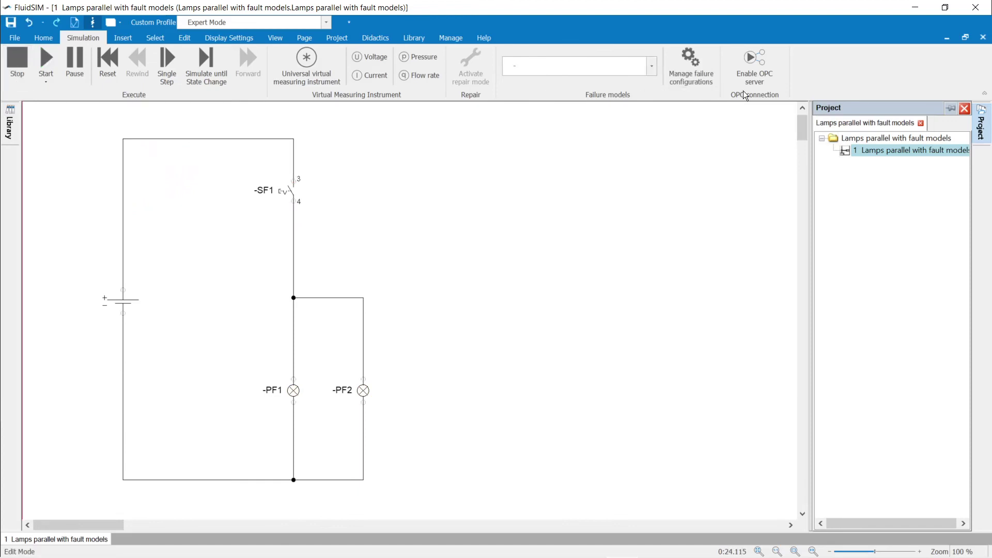
pyautogui.click(652, 66)
pyautogui.click(593, 108)
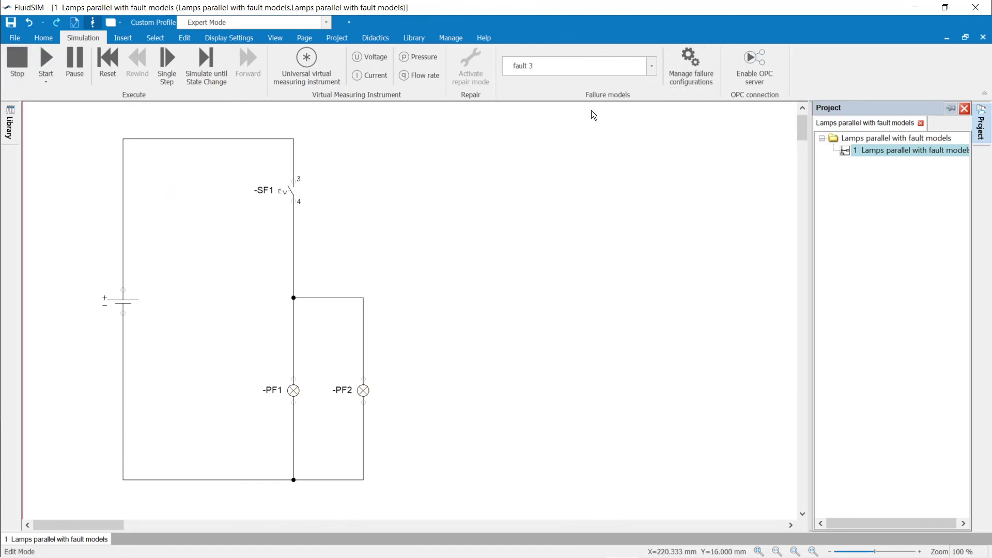
pyautogui.click(45, 62)
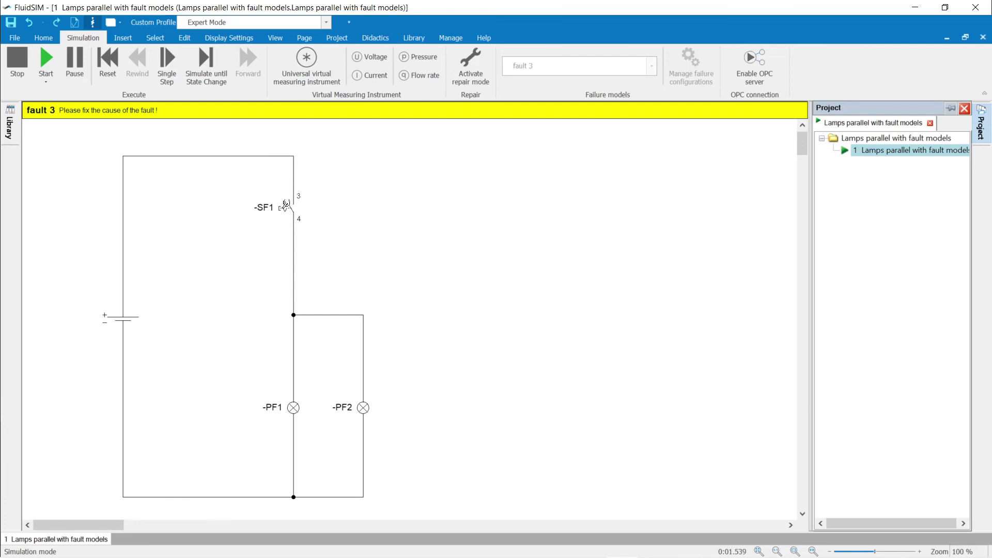
pyautogui.click(286, 205)
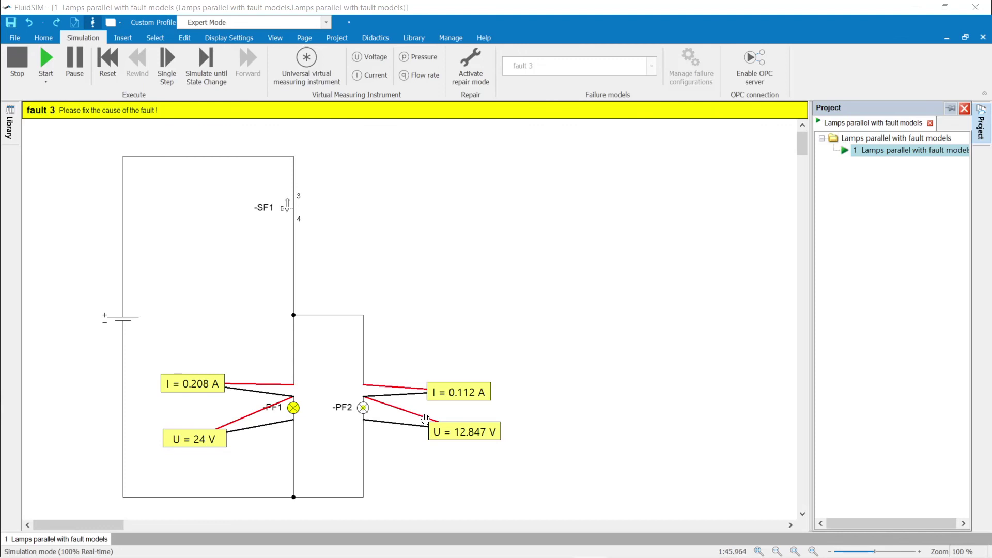
# Step: Move PF2's black voltage probe to the bottom junction, now reading 24 V, and enter repair mode
pyautogui.doubleClick(447, 435)
pyautogui.click(444, 330)
pyautogui.moveTo(443, 327); pyautogui.dragTo(295, 497)
pyautogui.doubleClick(449, 436)
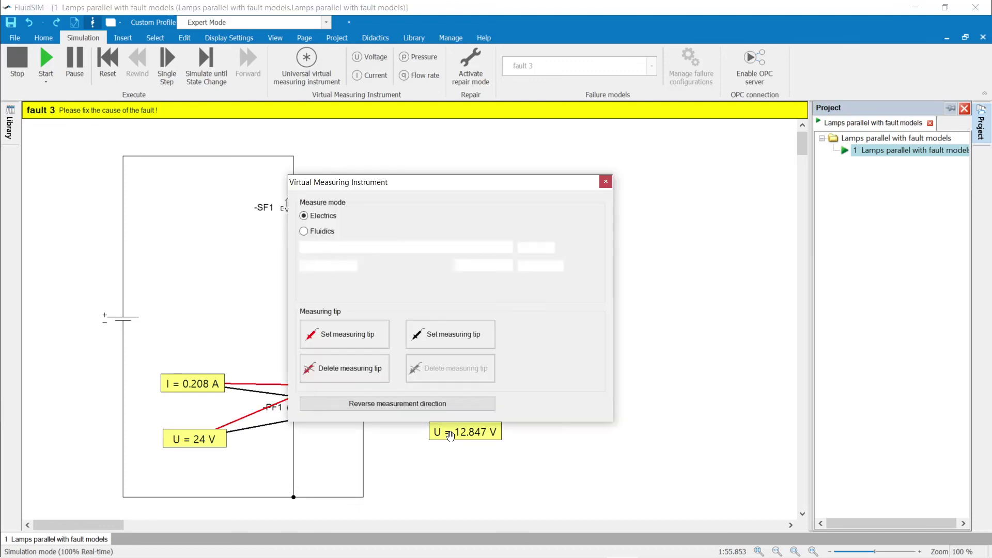
pyautogui.click(445, 331)
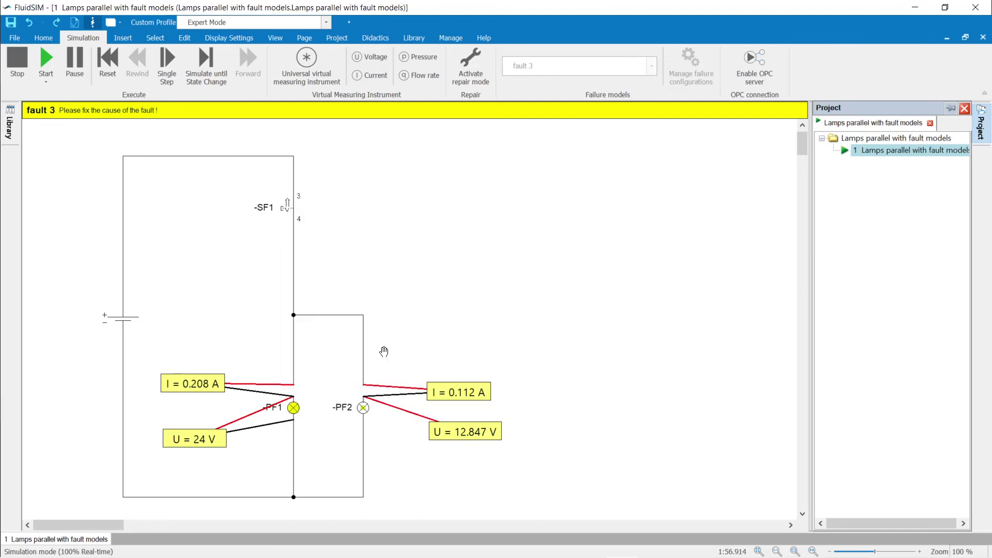
pyautogui.click(293, 495)
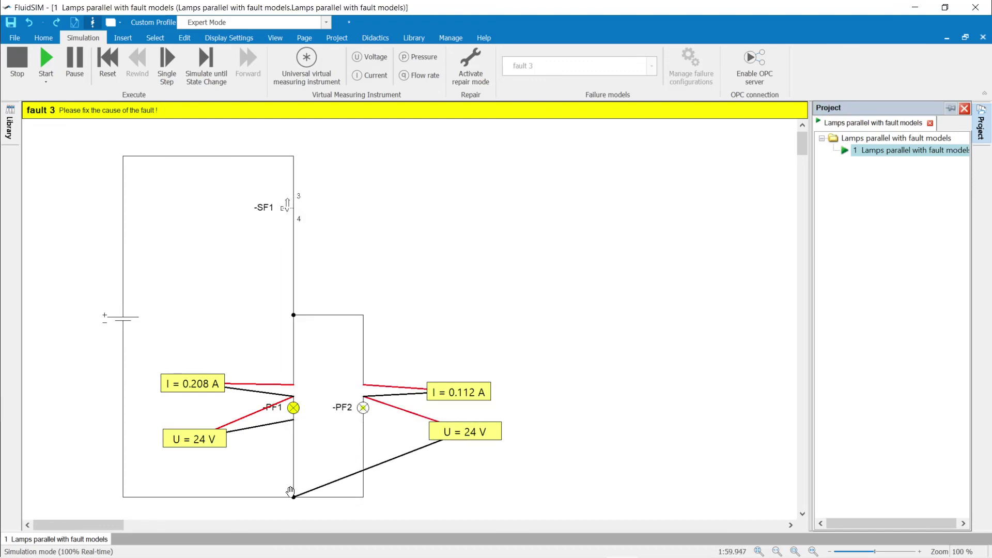
pyautogui.click(478, 63)
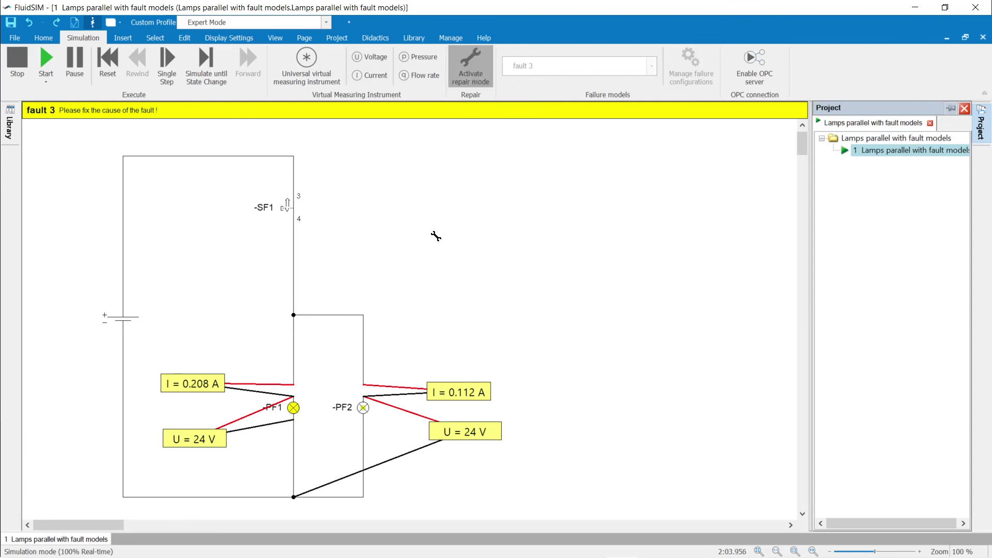
# Step: Diagnose wire W6 below PF2 with a faulty resistance value
pyautogui.click(361, 447)
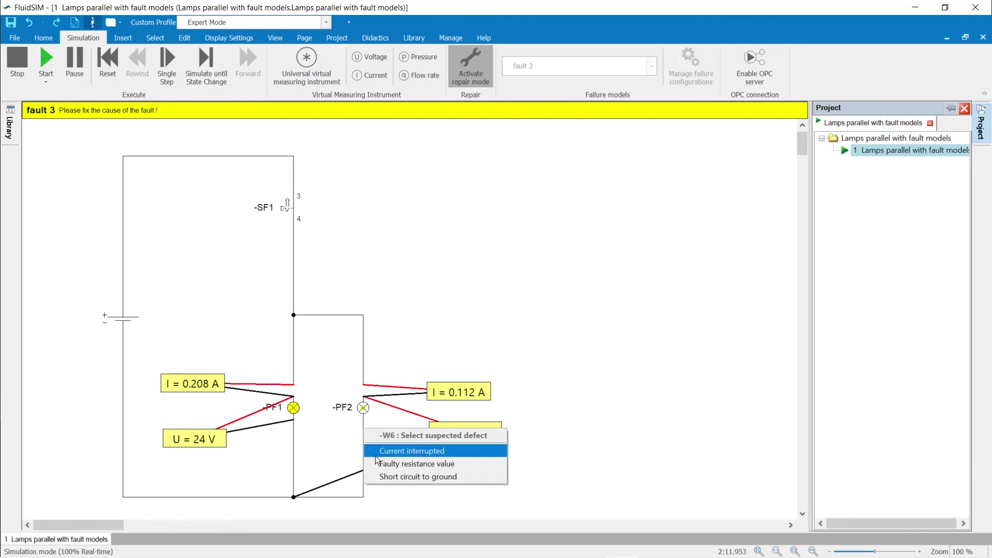
pyautogui.click(379, 461)
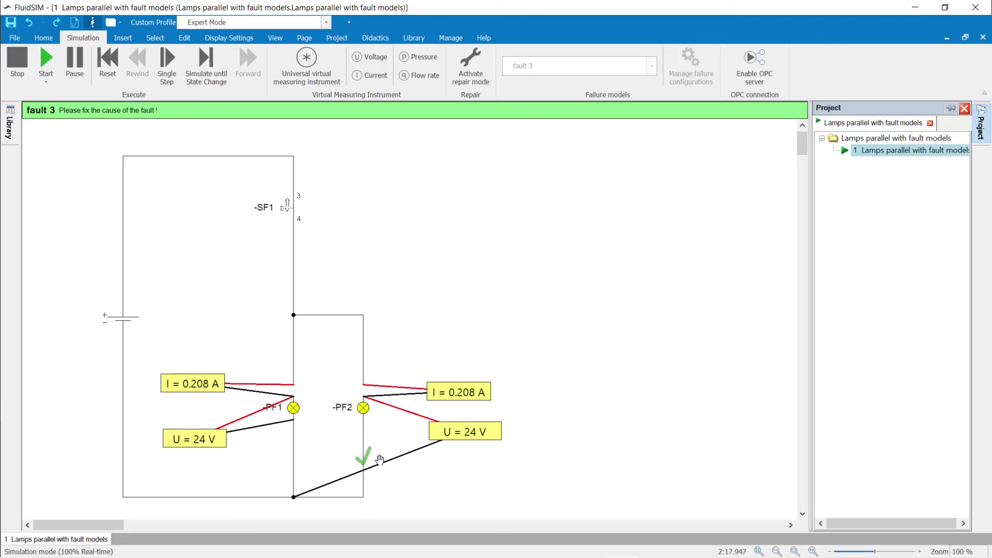
# Step: Stop the simulation and check fault 3's configuration: wire W6 has a faulty 100-ohm resistance
pyautogui.click(8, 58)
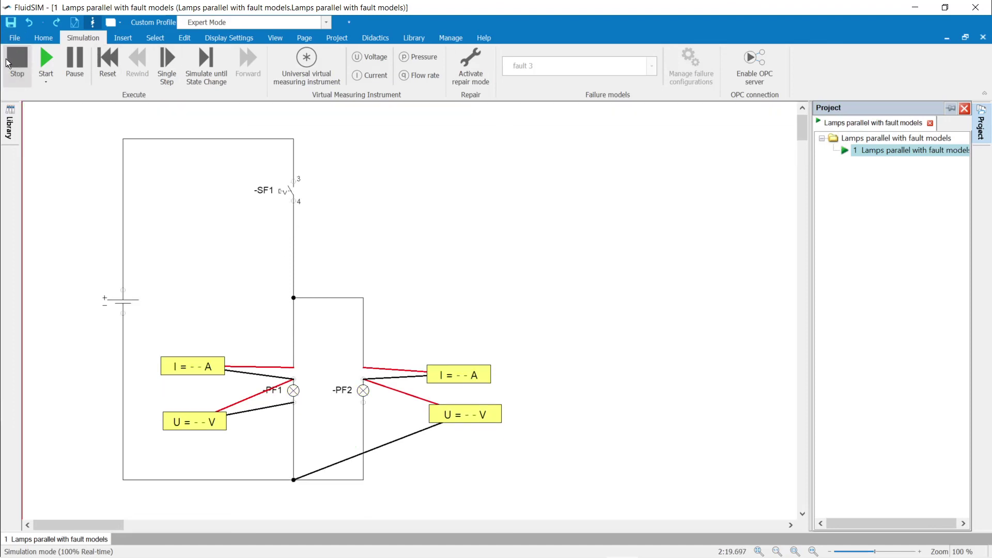
pyautogui.click(687, 61)
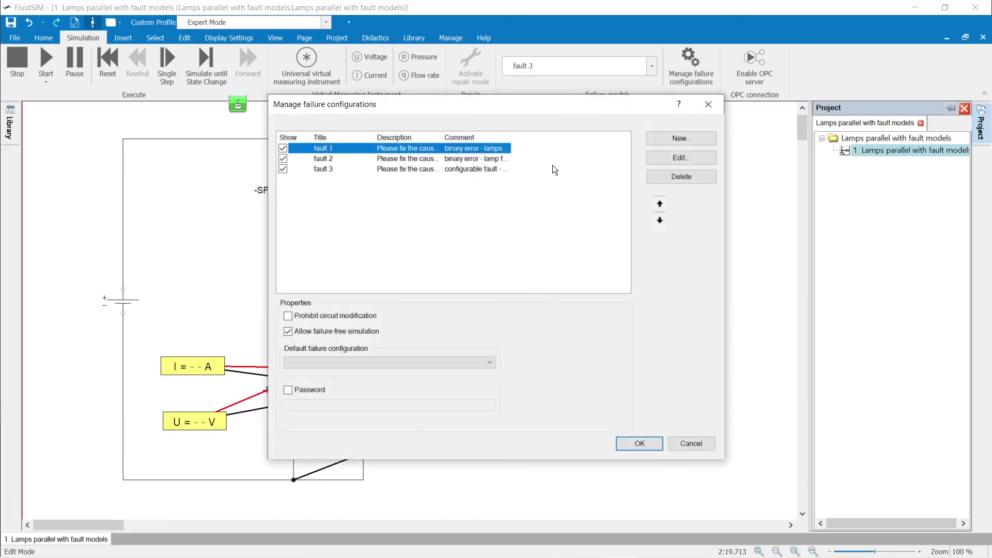
pyautogui.click(495, 167)
pyautogui.click(681, 157)
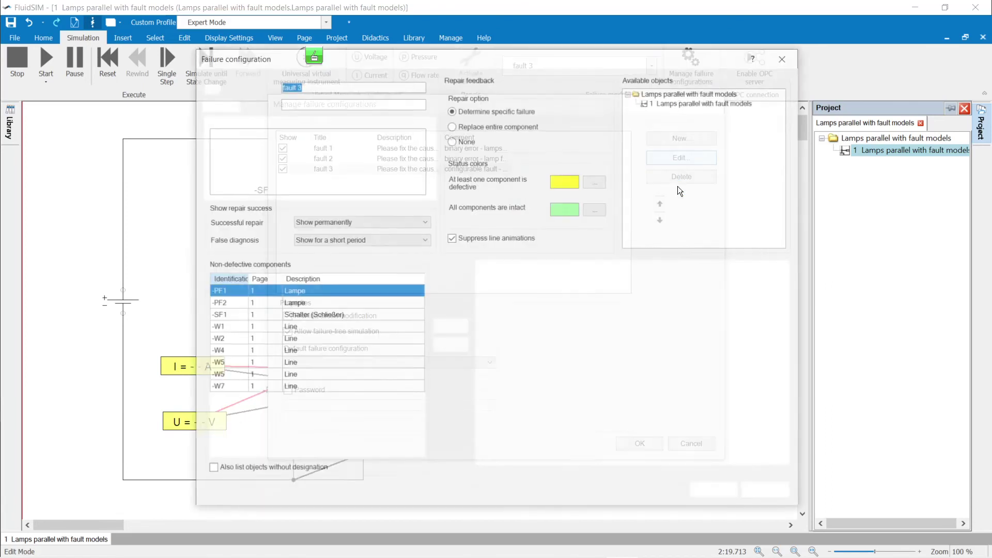
pyautogui.click(770, 290)
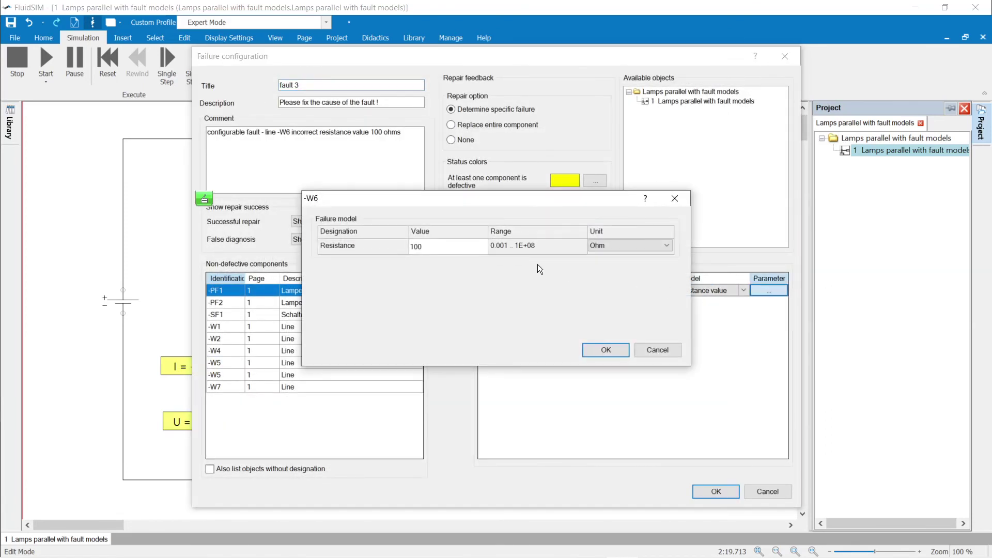
pyautogui.click(598, 353)
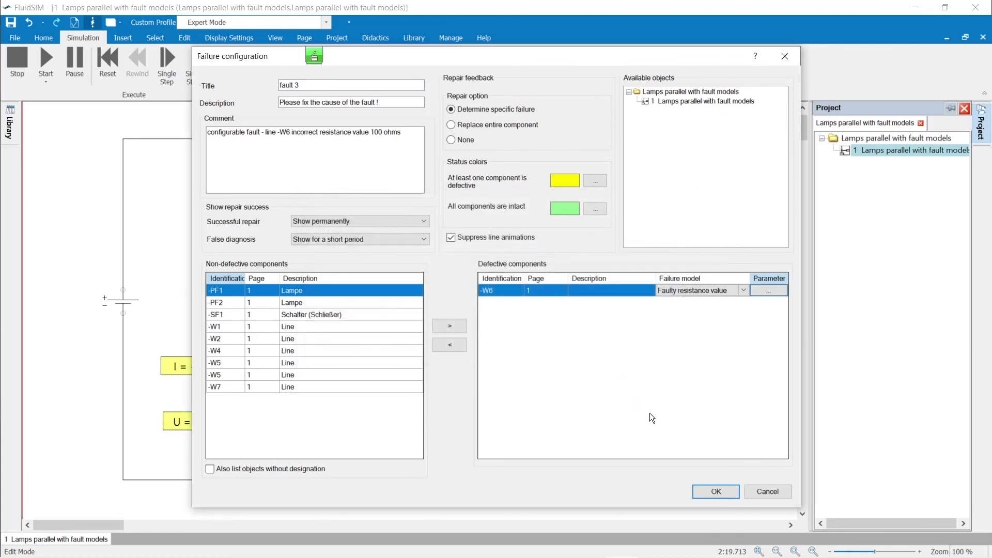
pyautogui.click(718, 492)
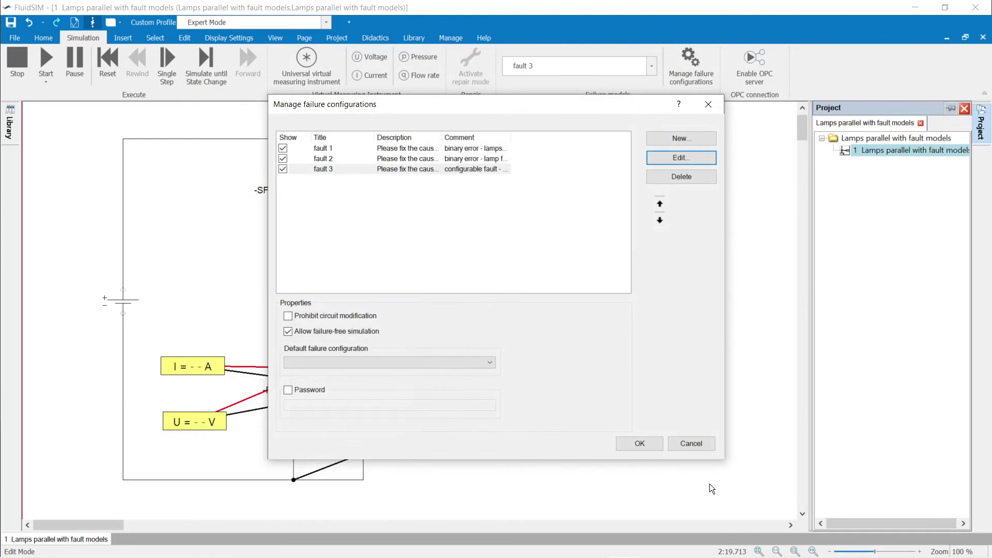
pyautogui.click(643, 444)
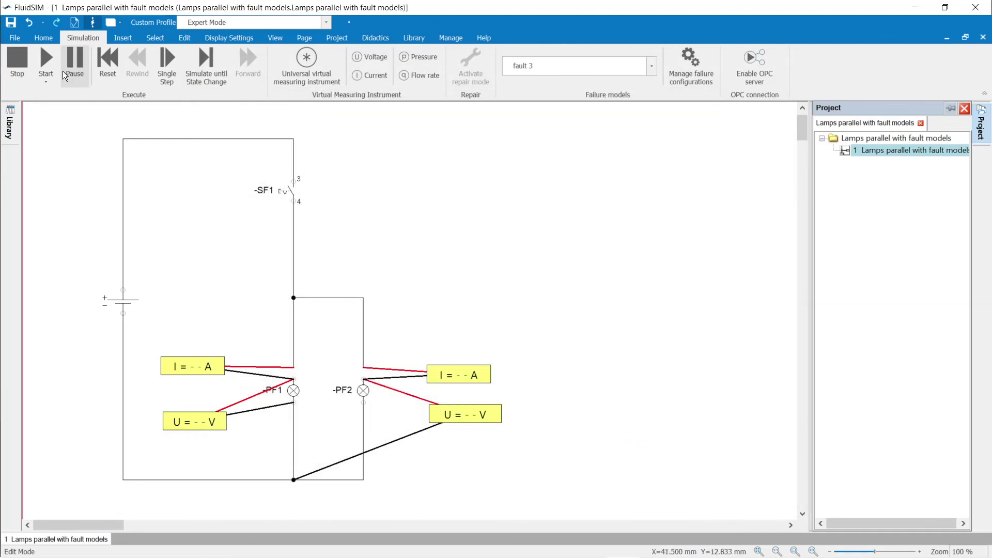
# Step: Restart fault 3 and close SF1: PF1 draws 0.208 A, PF2 only 0.112 A
pyautogui.click(47, 54)
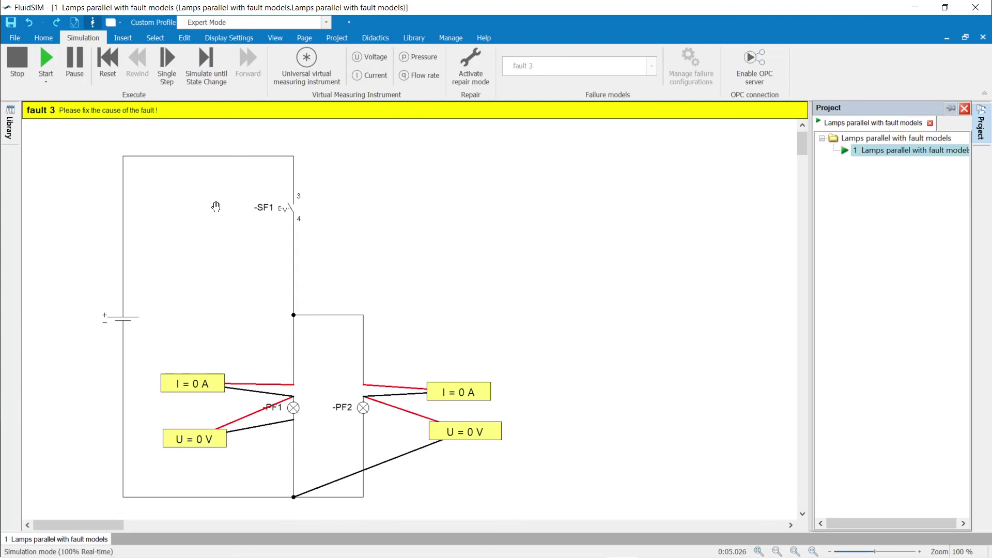
pyautogui.click(291, 204)
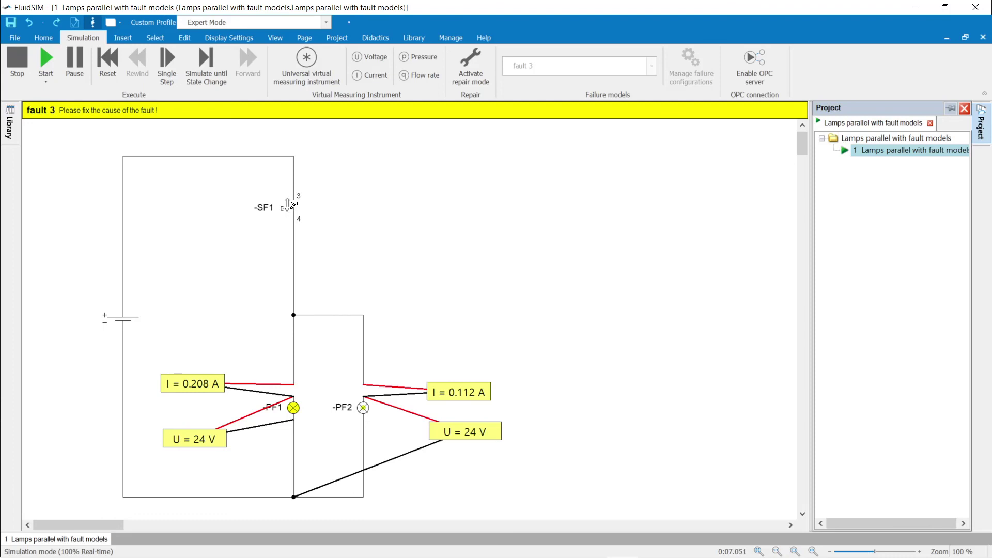